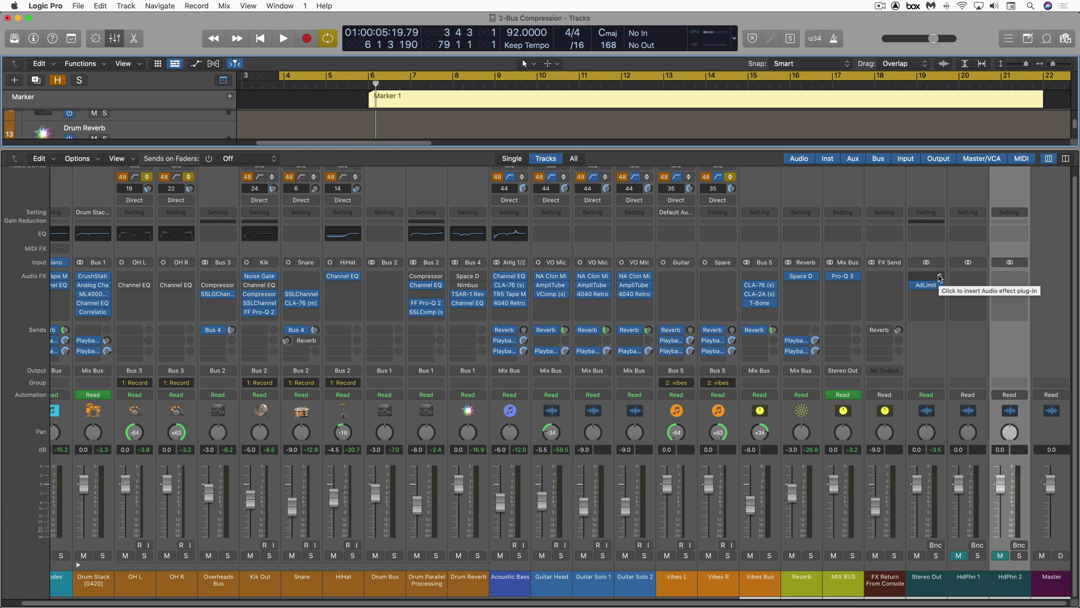
Insert a Dual Mono Compressor into an empty Stereo Out Audio FX slot above AdLimit
{"action": "left_click", "coordinate": [939, 279]}
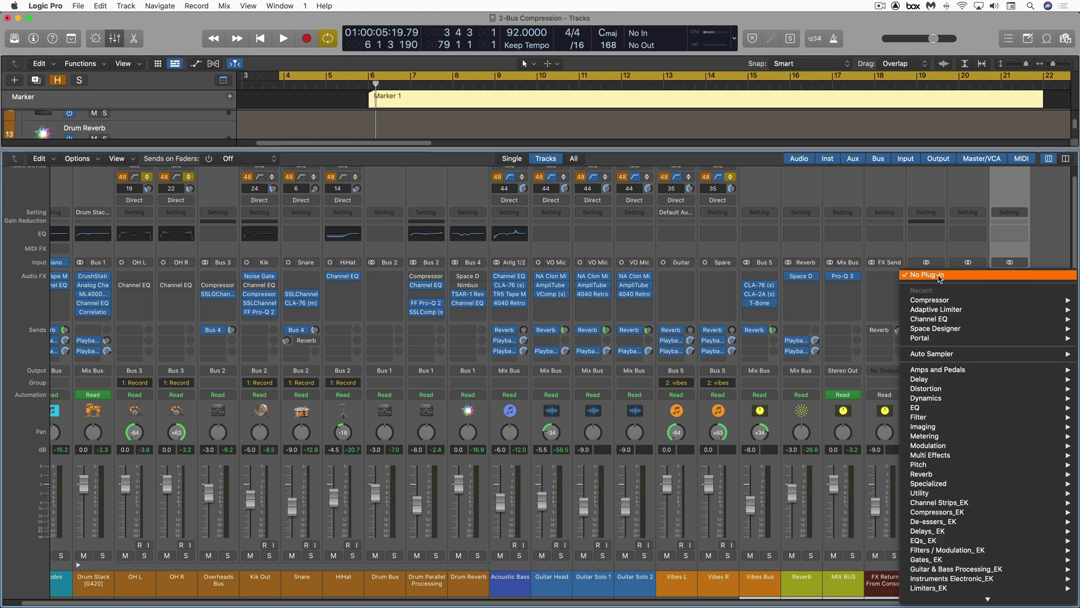
{"action": "mouse_move", "coordinate": [937, 303]}
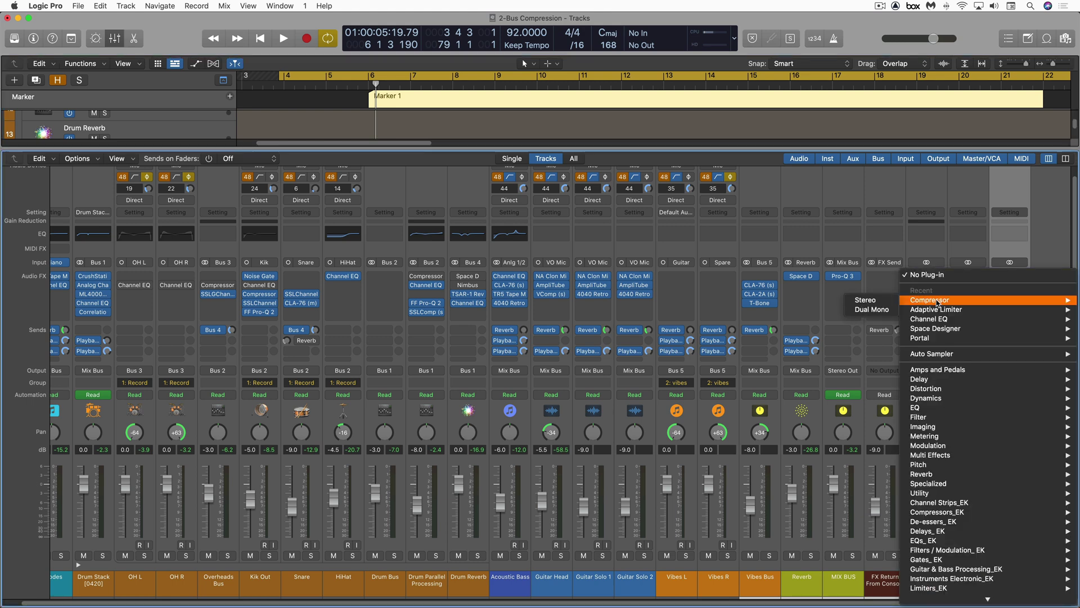
{"action": "left_click", "coordinate": [875, 309]}
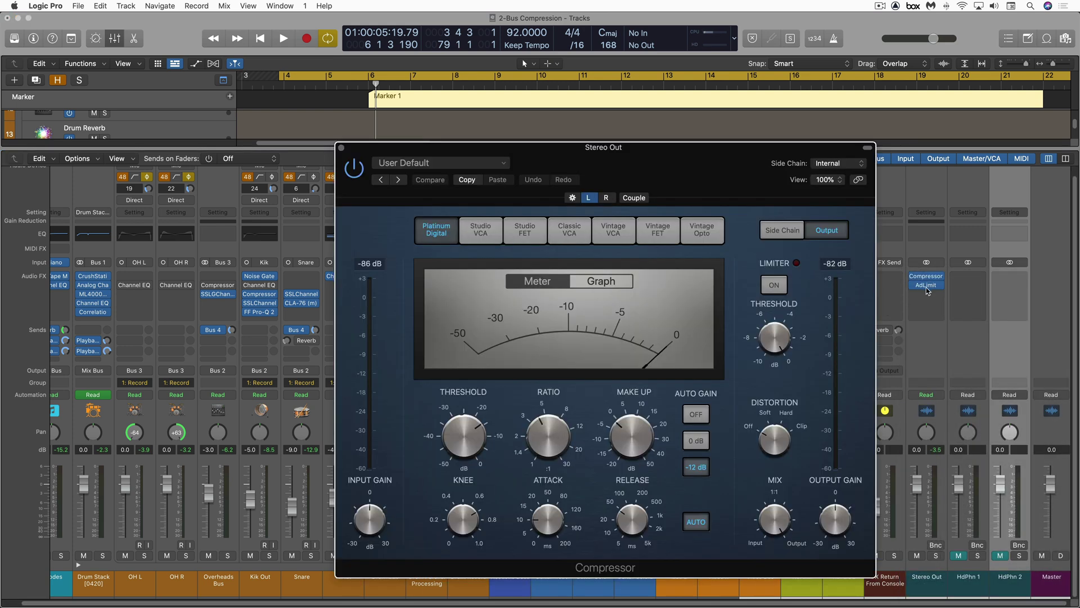
Open the Adaptive Limiter window and move the Compressor window up and to the left
{"action": "left_click", "coordinate": [927, 286]}
{"action": "left_click_drag", "start_coordinate": [645, 147], "coordinate": [473, 107]}
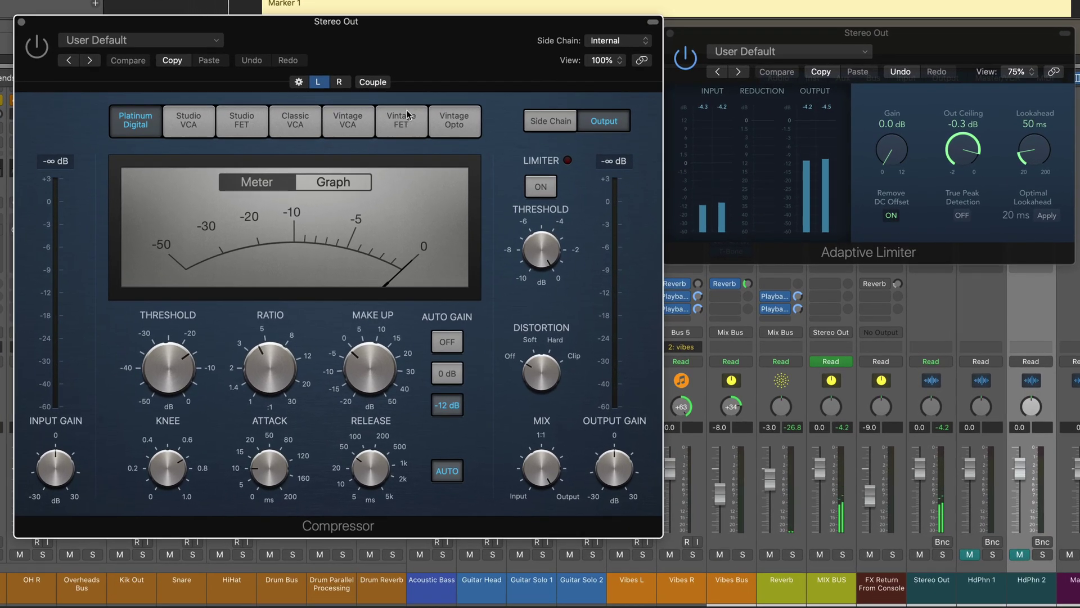
Switch both the left and right compressor channels to the Vintage VCA model
{"action": "left_click", "coordinate": [354, 122]}
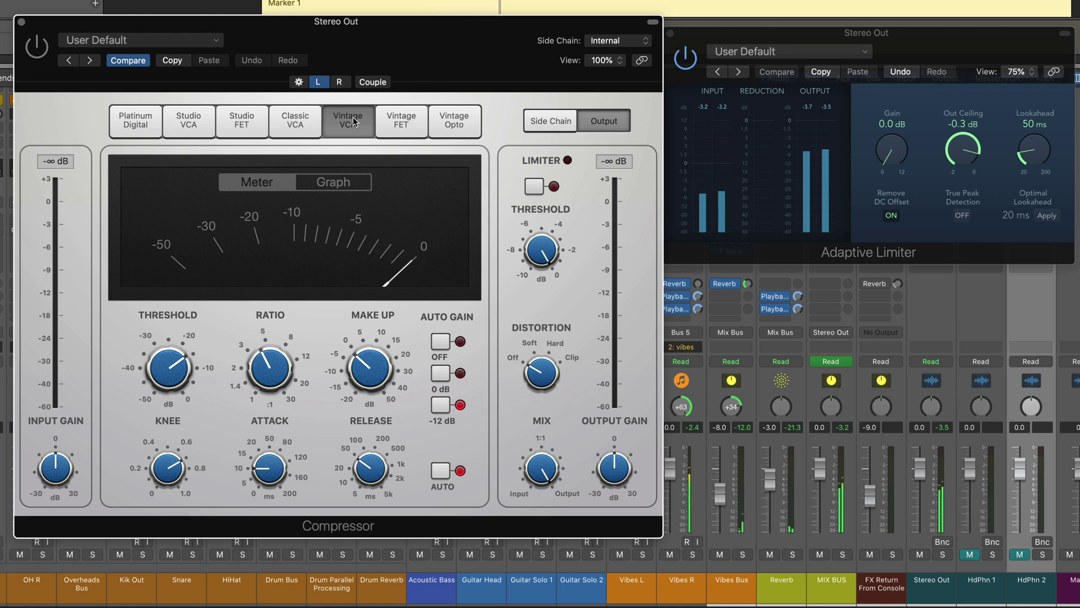
{"action": "left_click", "coordinate": [340, 82]}
{"action": "left_click", "coordinate": [317, 82]}
{"action": "left_click", "coordinate": [340, 82]}
{"action": "left_click", "coordinate": [353, 121]}
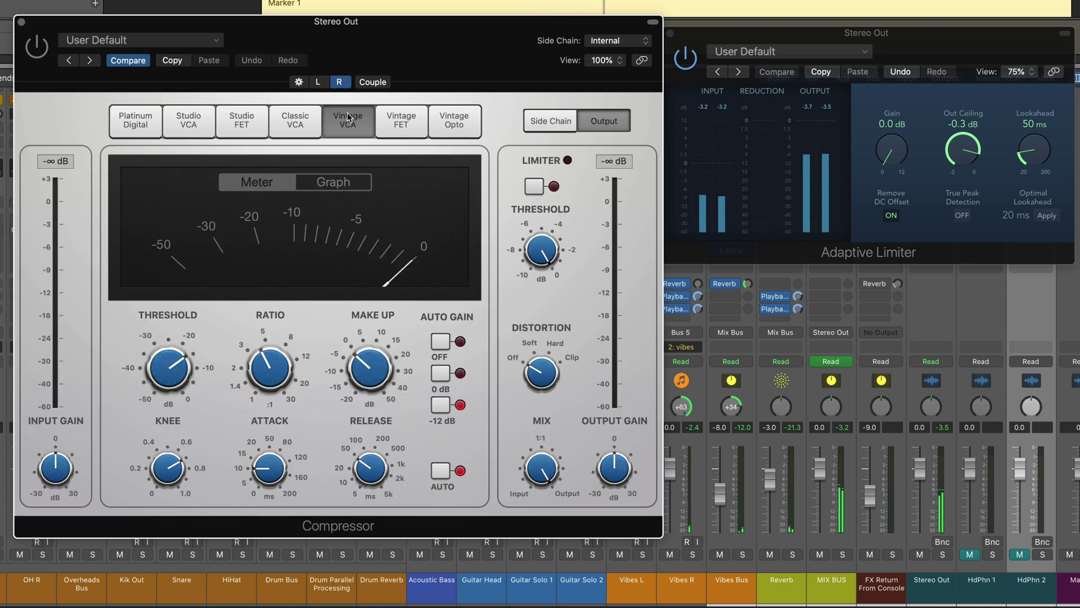
{"action": "left_click", "coordinate": [316, 82]}
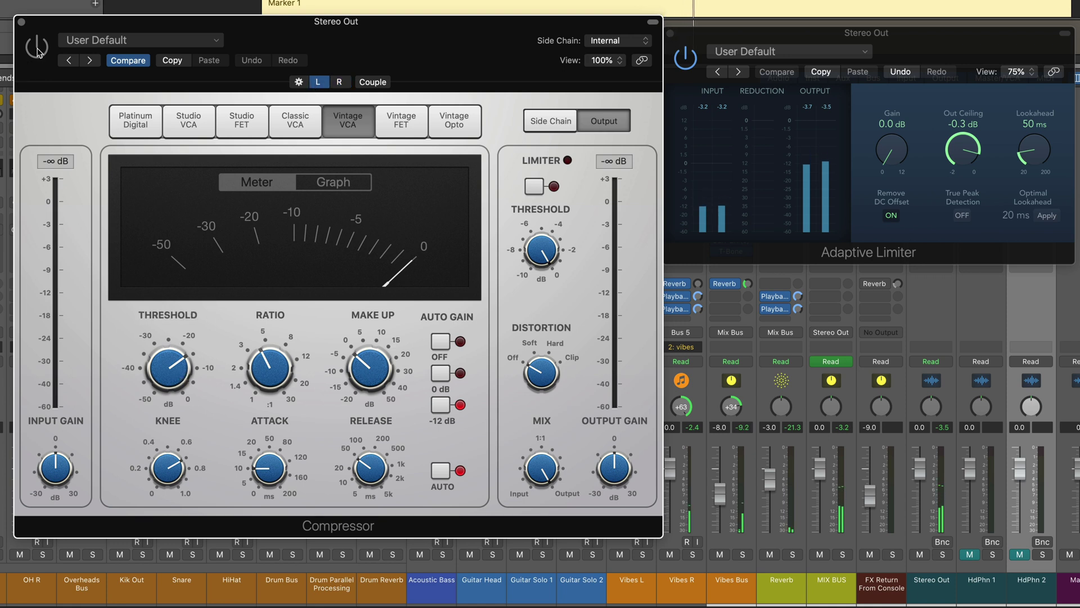
On the left channel, lower threshold to -24.0 dB, reduce the ratio, and set attack to 56.0 ms
{"action": "mouse_move", "coordinate": [171, 369]}
{"action": "left_mouse_down"}
{"action": "mouse_move", "coordinate": [172, 388]}
{"action": "mouse_move", "coordinate": [171, 356]}
{"action": "left_mouse_up"}
{"action": "left_click_drag", "start_coordinate": [260, 371], "coordinate": [256, 391]}
{"action": "mouse_move", "coordinate": [191, 372]}
{"action": "left_click_drag", "start_coordinate": [263, 466], "coordinate": [260, 421]}
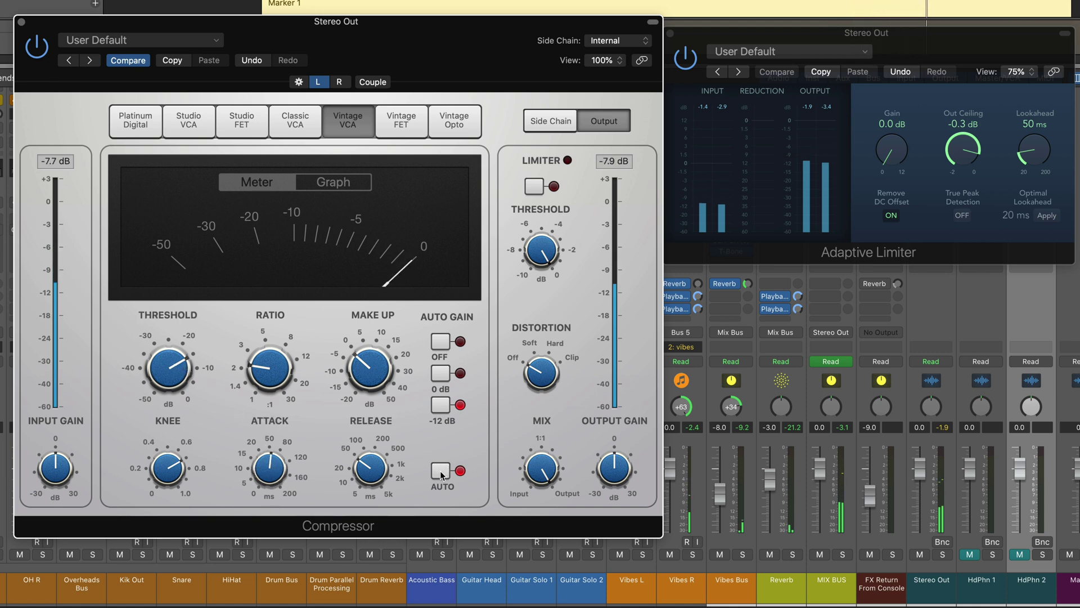
{"action": "mouse_move", "coordinate": [368, 376]}
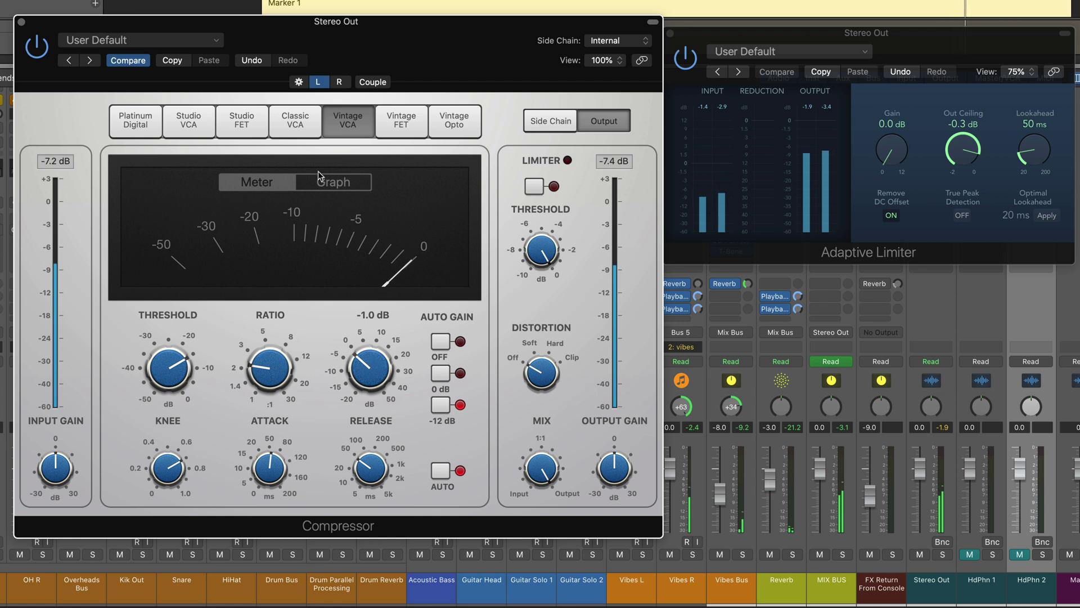
On the right channel, set ratio toward 2:1, attack 50.0 ms and threshold -16.5 dB
{"action": "left_click", "coordinate": [339, 82]}
{"action": "mouse_move", "coordinate": [268, 361]}
{"action": "left_click_drag", "start_coordinate": [268, 361], "coordinate": [268, 372]}
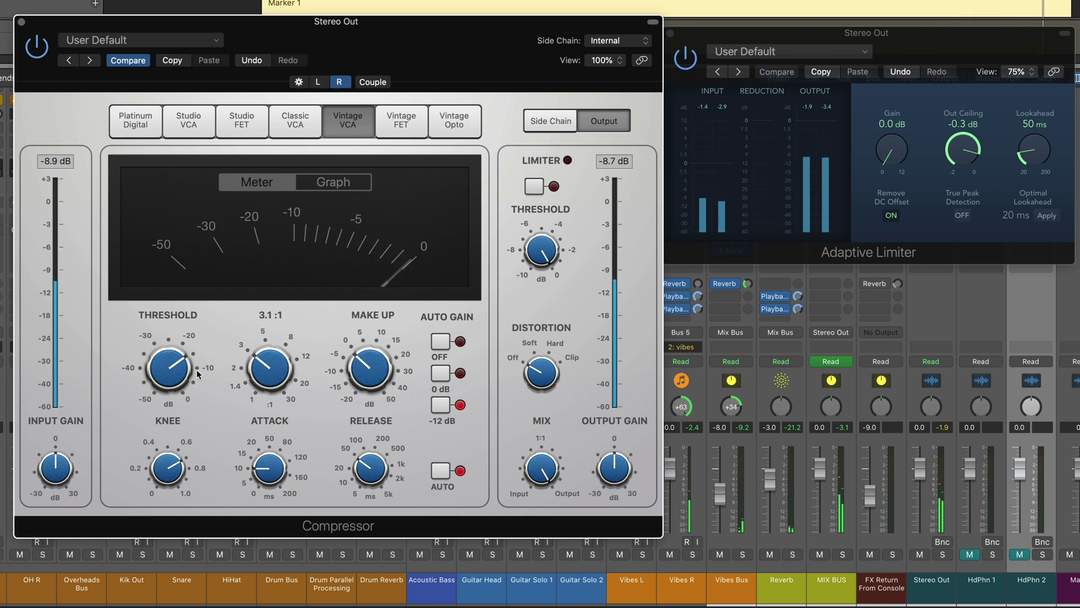
{"action": "mouse_move", "coordinate": [166, 368]}
{"action": "left_mouse_down"}
{"action": "mouse_move", "coordinate": [164, 379]}
{"action": "mouse_move", "coordinate": [166, 361]}
{"action": "left_mouse_up"}
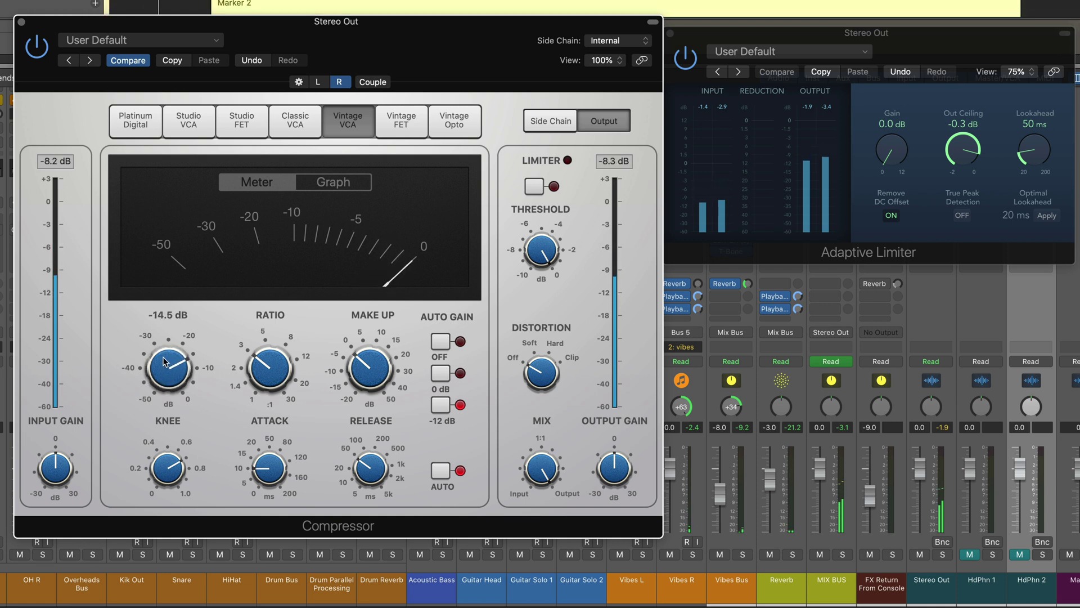
{"action": "left_click_drag", "start_coordinate": [261, 365], "coordinate": [262, 391]}
{"action": "left_click_drag", "start_coordinate": [269, 455], "coordinate": [269, 434]}
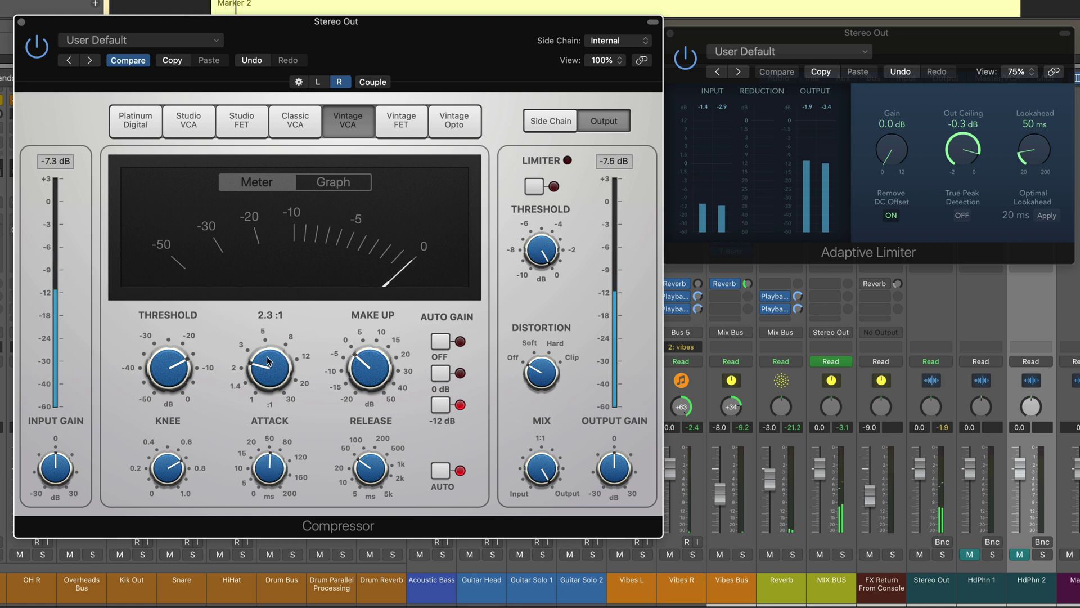
{"action": "left_click_drag", "start_coordinate": [179, 365], "coordinate": [174, 370]}
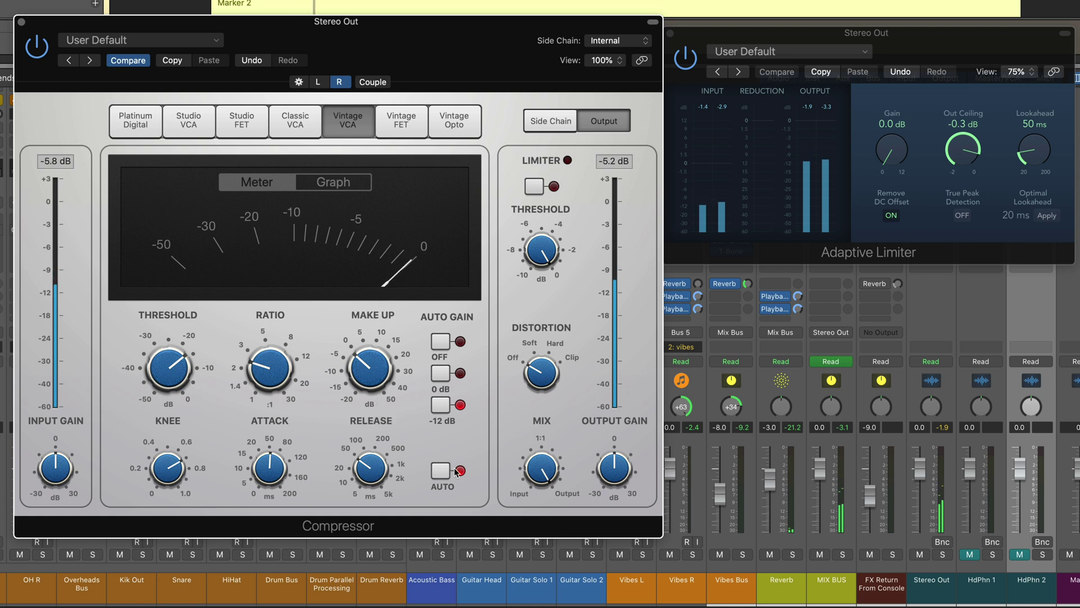
Compare against the left channel and bypass, then show the side-chain detection and filter settings
{"action": "left_click", "coordinate": [319, 82]}
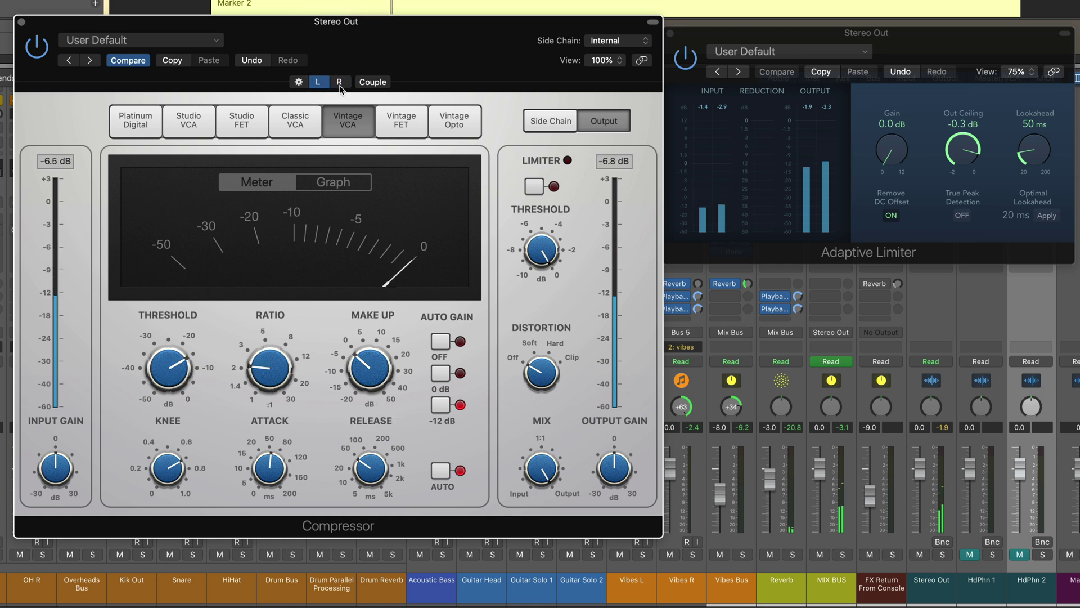
{"action": "left_click", "coordinate": [339, 82]}
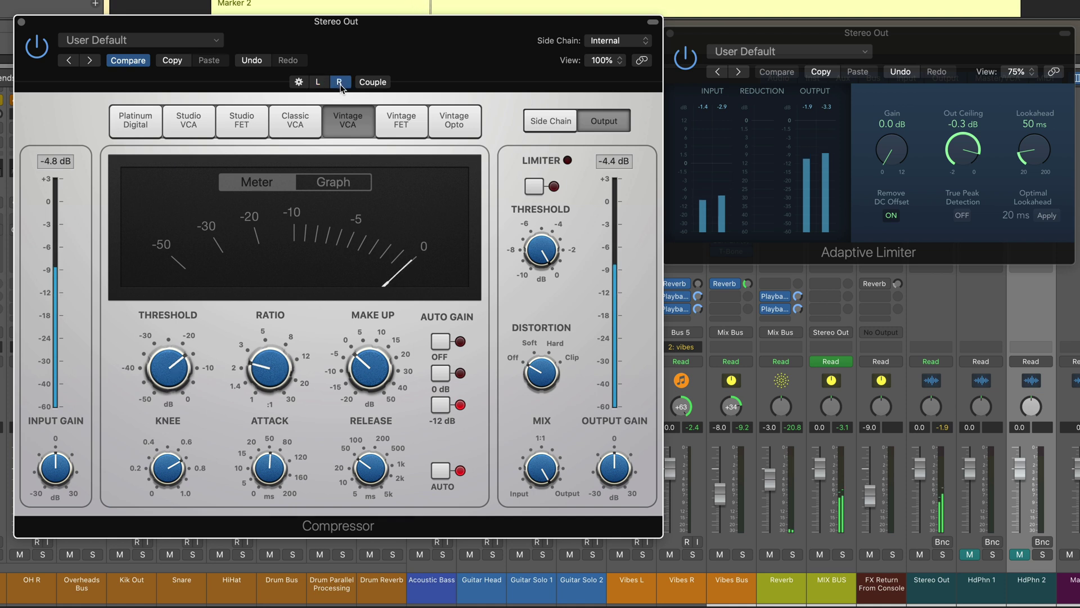
{"action": "left_click", "coordinate": [40, 51]}
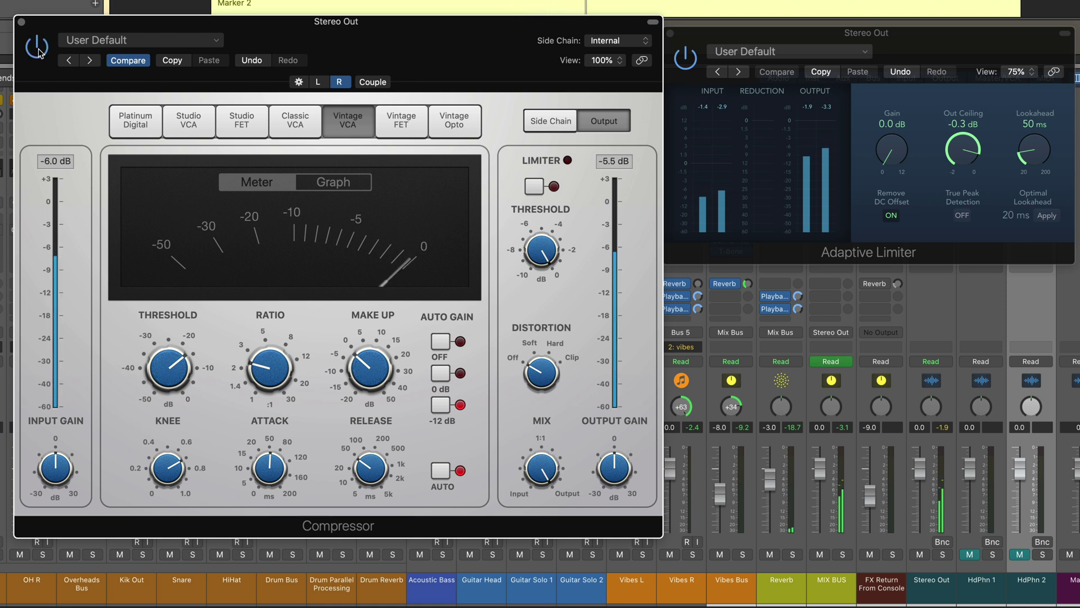
{"action": "left_click", "coordinate": [551, 119]}
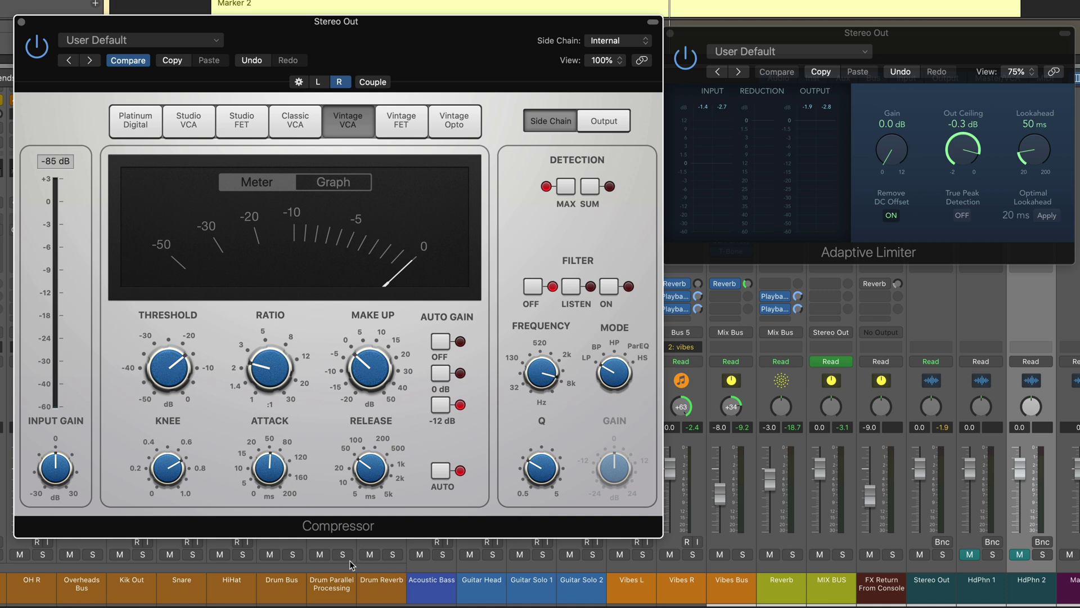
Start playback and solo the Kik Out and Acoustic Bass tracks
{"action": "key", "text": "space"}
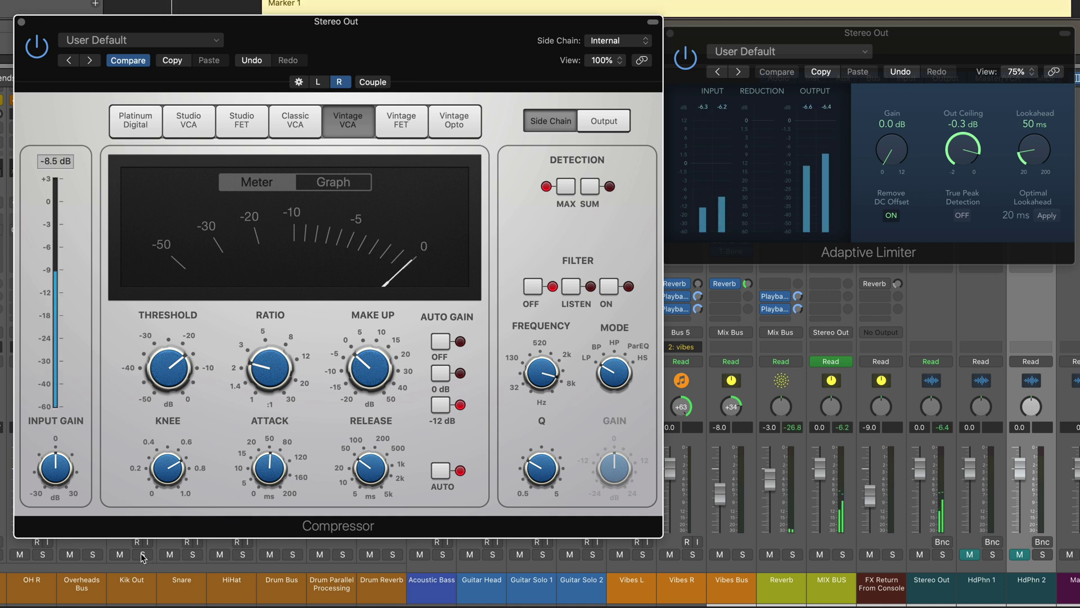
{"action": "left_click", "coordinate": [142, 554]}
{"action": "left_click", "coordinate": [443, 554]}
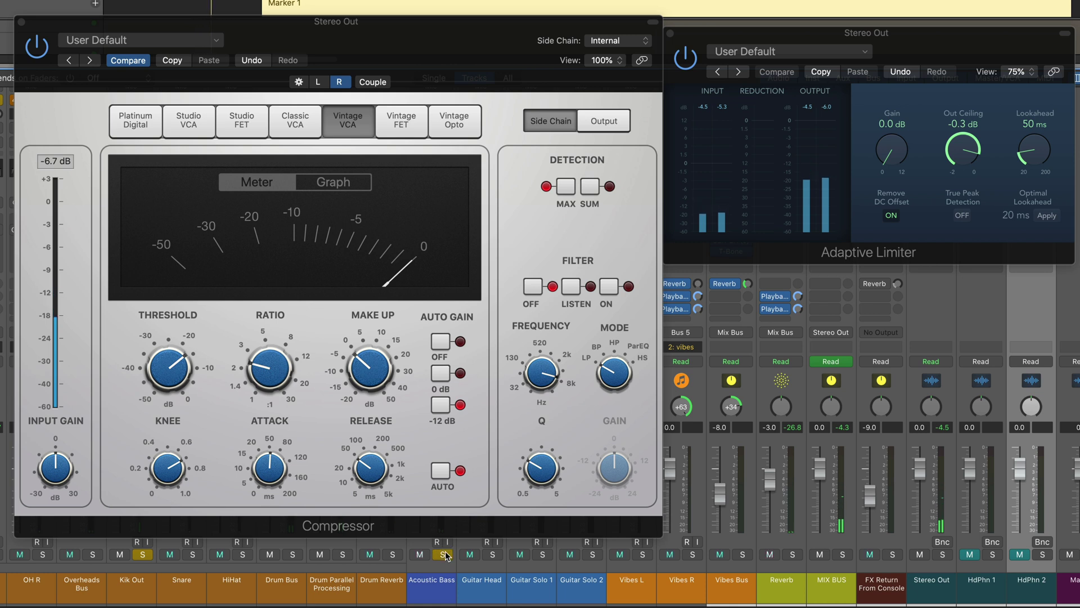
Audition the side-chain filter in high-pass mode at 1046.5 Hz
{"action": "left_click", "coordinate": [572, 287]}
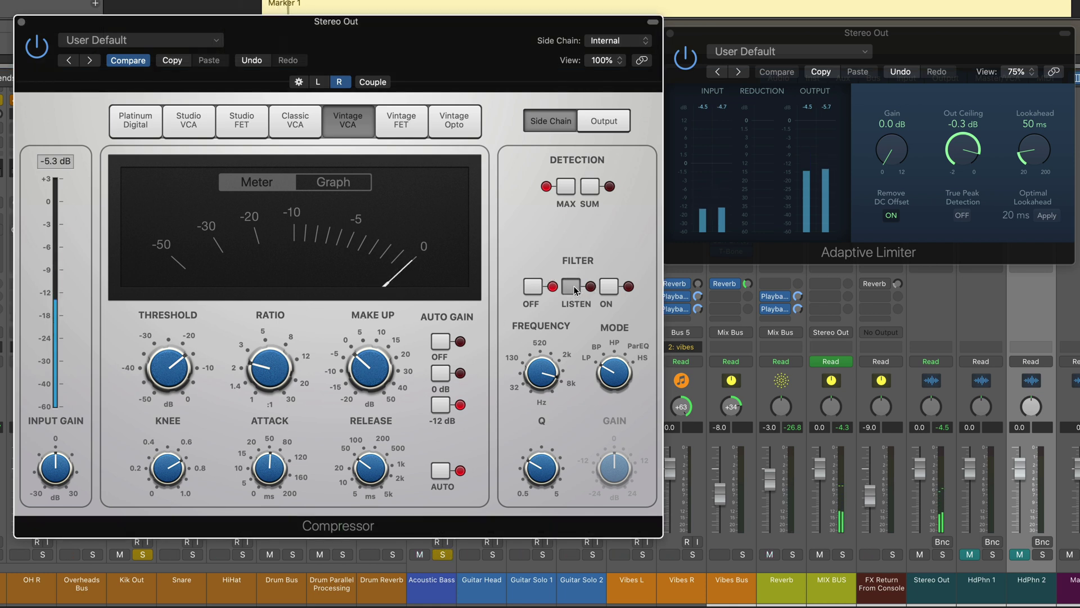
{"action": "left_click_drag", "start_coordinate": [612, 376], "coordinate": [609, 343]}
{"action": "left_click_drag", "start_coordinate": [541, 364], "coordinate": [535, 410]}
Set the left channel's side-chain filter to high-pass at 440.00 Hz while auditioning it
{"action": "left_click", "coordinate": [318, 82]}
{"action": "left_click", "coordinate": [603, 120]}
{"action": "left_click", "coordinate": [551, 120]}
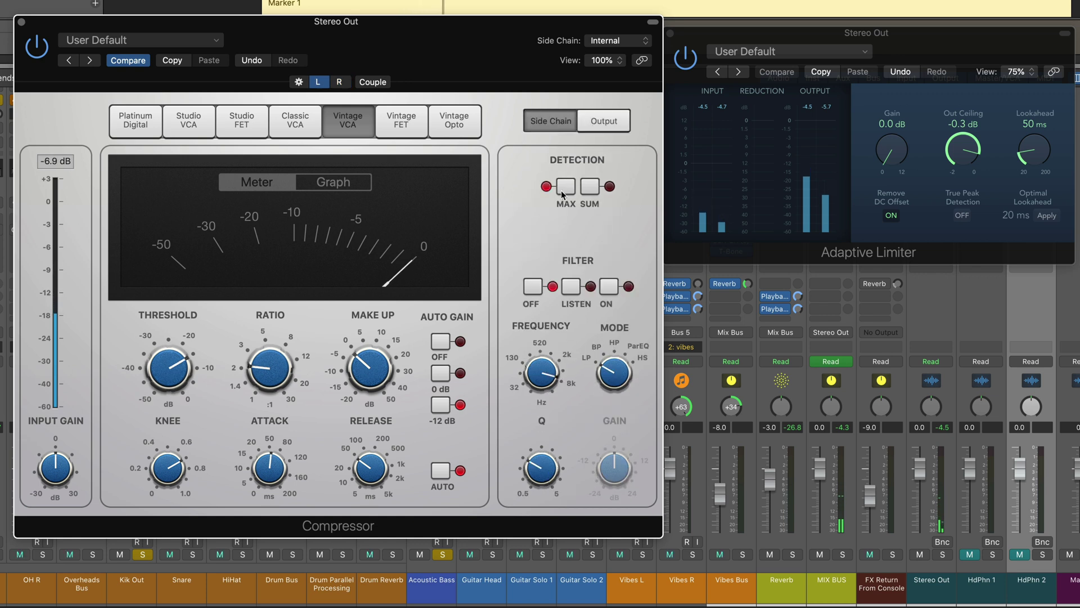
{"action": "left_click_drag", "start_coordinate": [617, 378], "coordinate": [617, 369]}
{"action": "left_click_drag", "start_coordinate": [541, 373], "coordinate": [528, 411]}
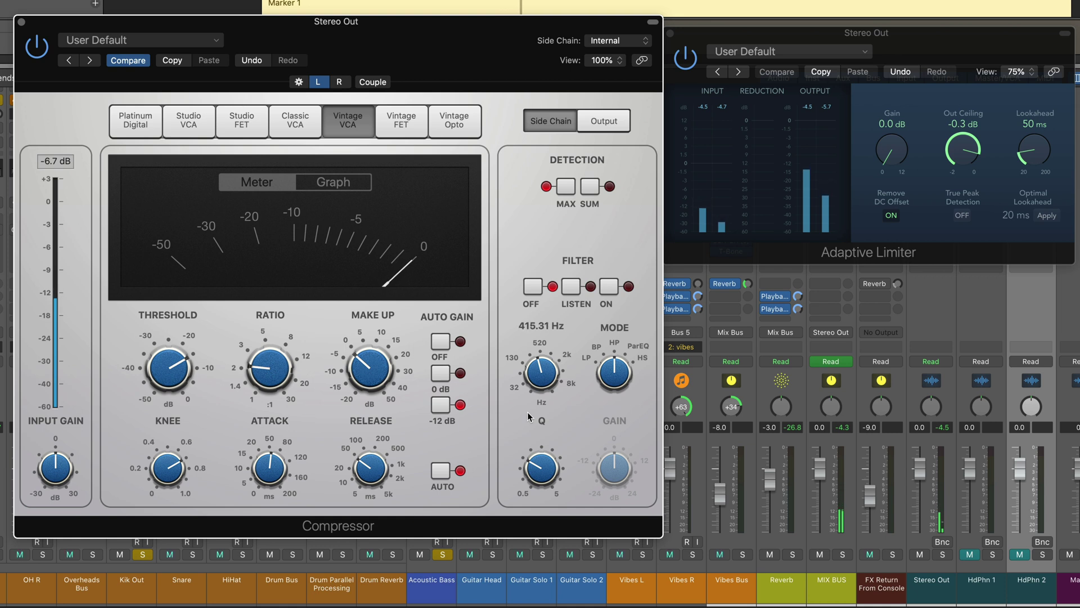
{"action": "left_click", "coordinate": [571, 286]}
{"action": "left_click_drag", "start_coordinate": [540, 365], "coordinate": [543, 356]}
Retune the right channel's filter frequency to about 554 Hz and switch the filter off
{"action": "left_click", "coordinate": [340, 82]}
{"action": "left_click_drag", "start_coordinate": [178, 362], "coordinate": [165, 407]}
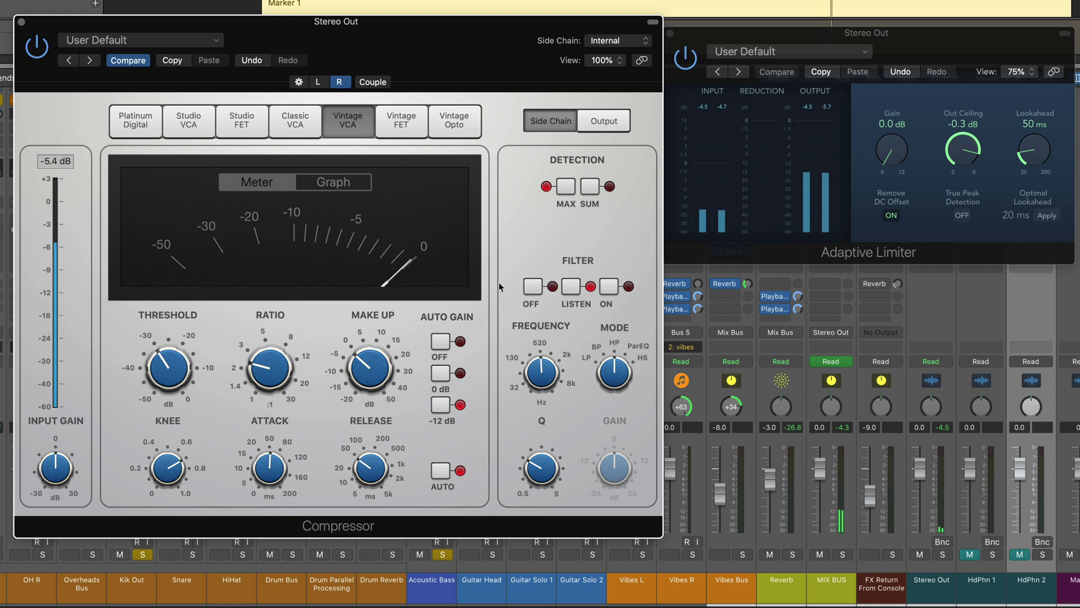
{"action": "left_click", "coordinate": [533, 287]}
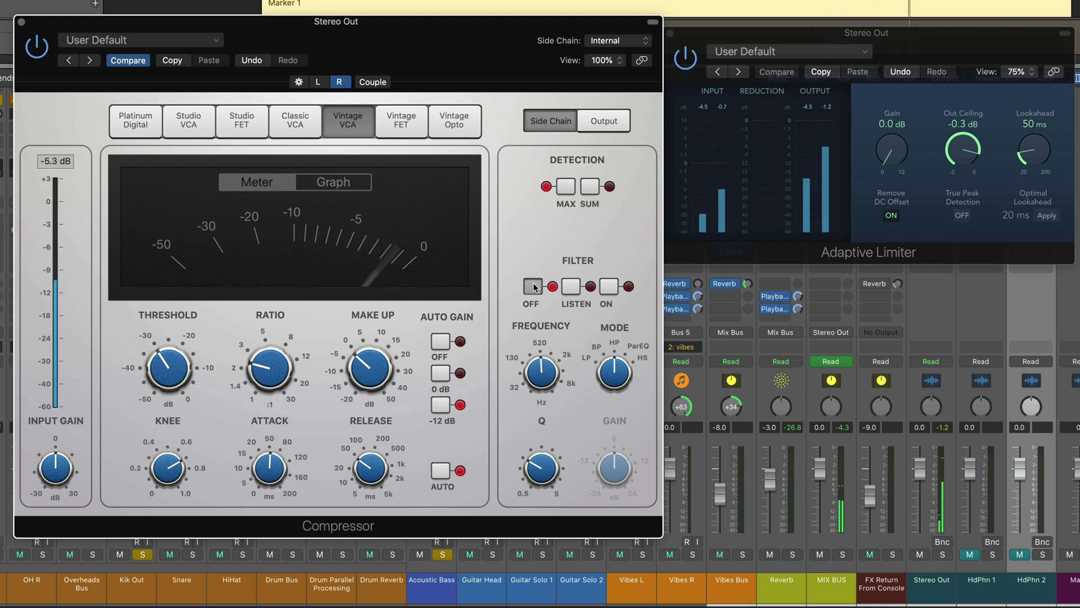
Audition the side-chain filter, lower the threshold to -25.5 dB, and switch the filter on
{"action": "left_click", "coordinate": [572, 287]}
{"action": "left_click_drag", "start_coordinate": [167, 363], "coordinate": [164, 326]}
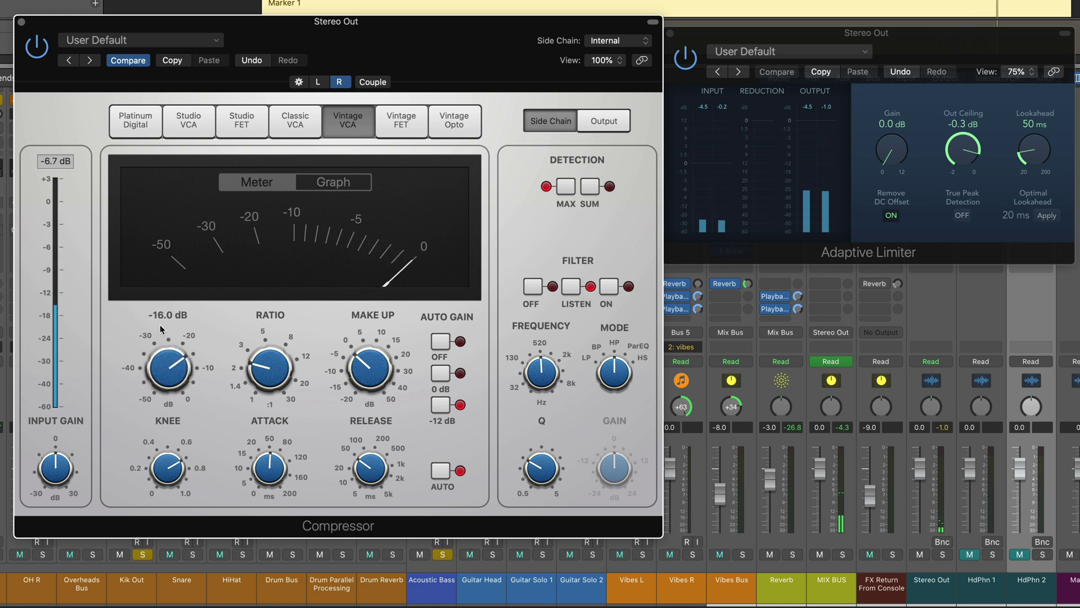
{"action": "left_click", "coordinate": [609, 287]}
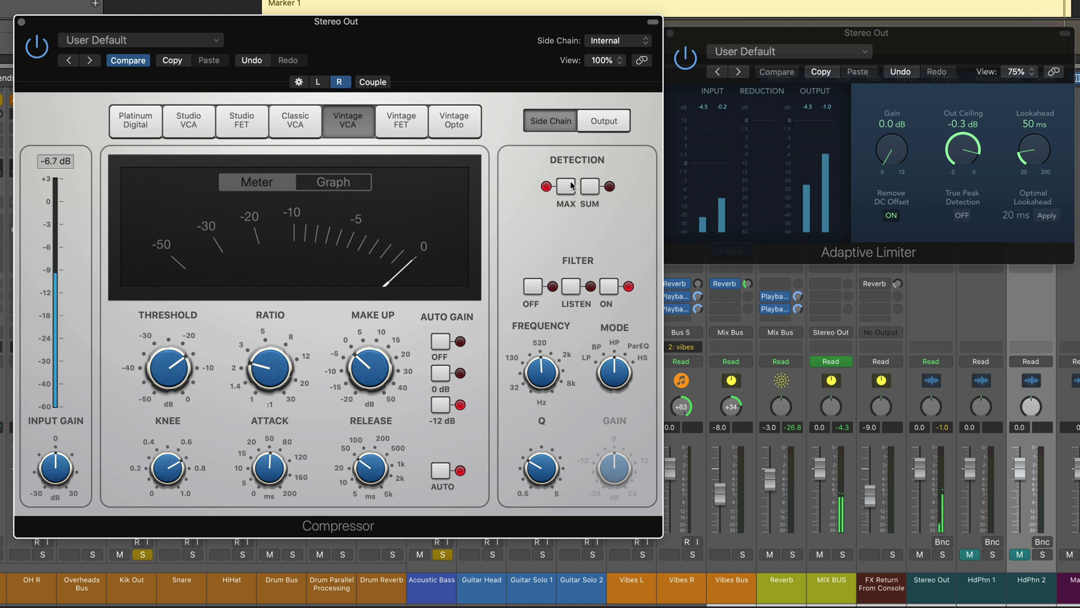
Set the left channel threshold to -24.0 dB and the right to -22.0 dB
{"action": "left_click", "coordinate": [319, 82]}
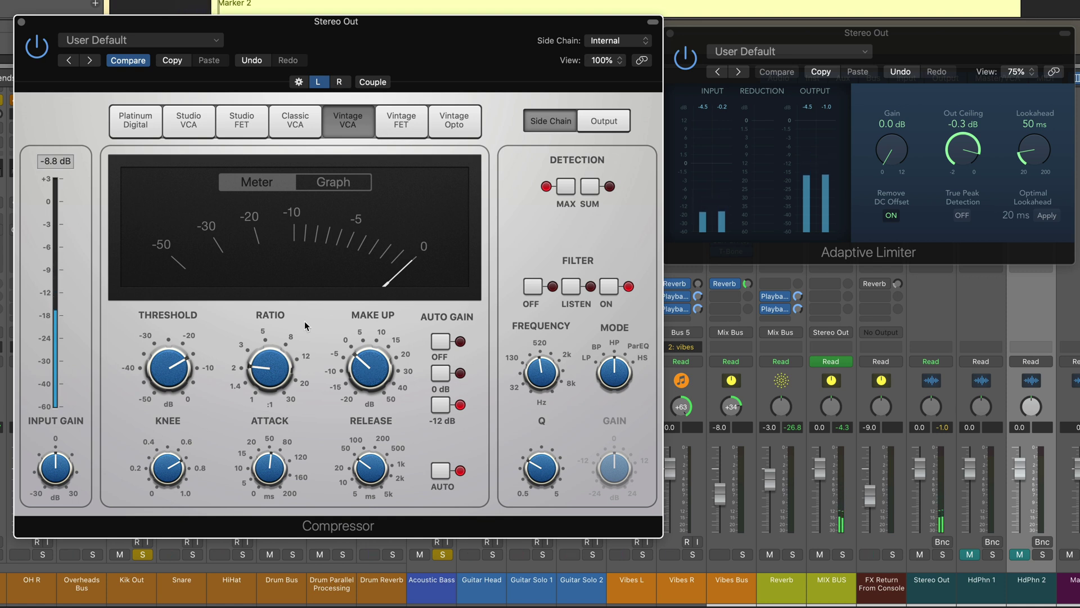
{"action": "left_click_drag", "start_coordinate": [172, 365], "coordinate": [171, 384]}
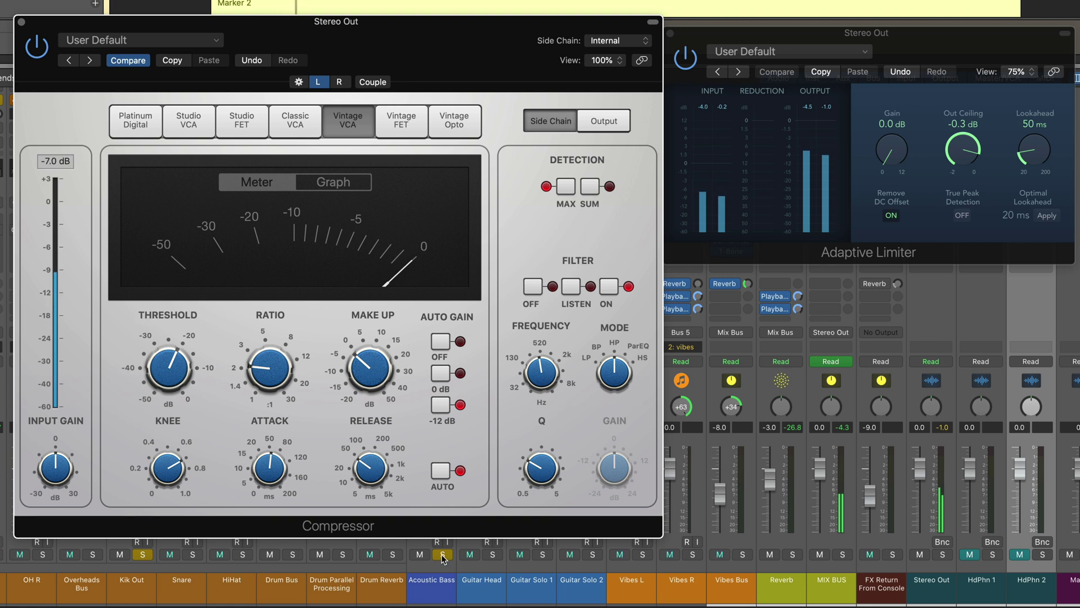
{"action": "left_click", "coordinate": [170, 370]}
{"action": "left_click_drag", "start_coordinate": [170, 370], "coordinate": [170, 369]}
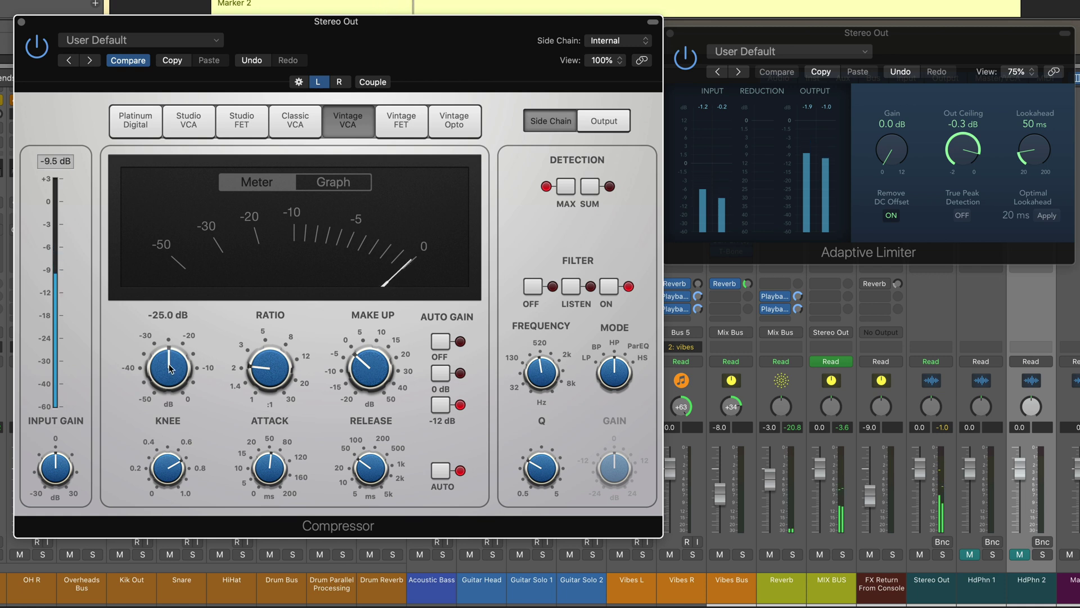
{"action": "left_click", "coordinate": [339, 82]}
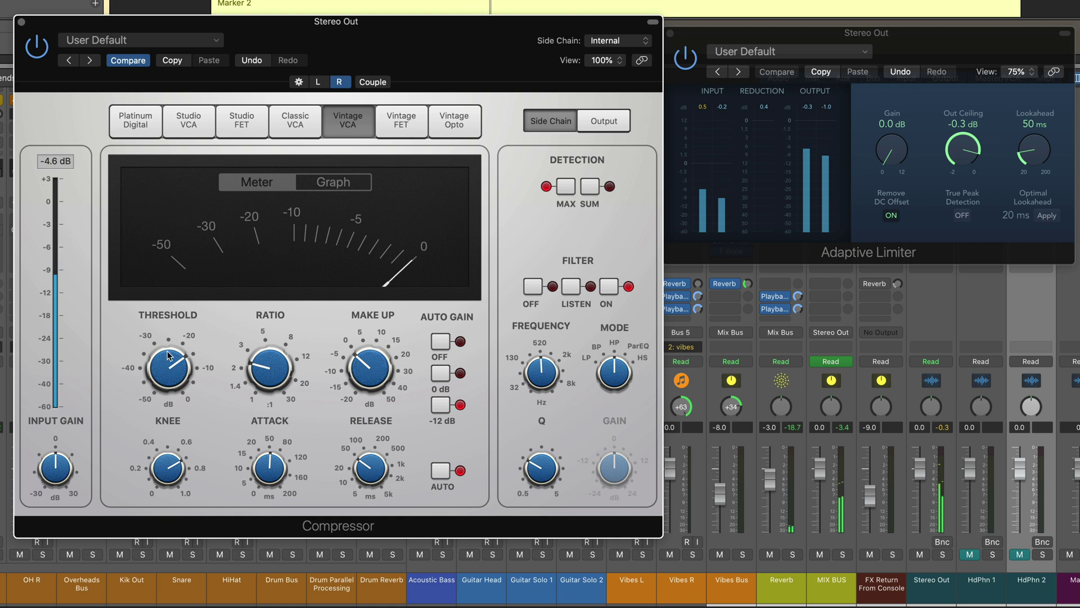
{"action": "left_click_drag", "start_coordinate": [174, 371], "coordinate": [172, 380]}
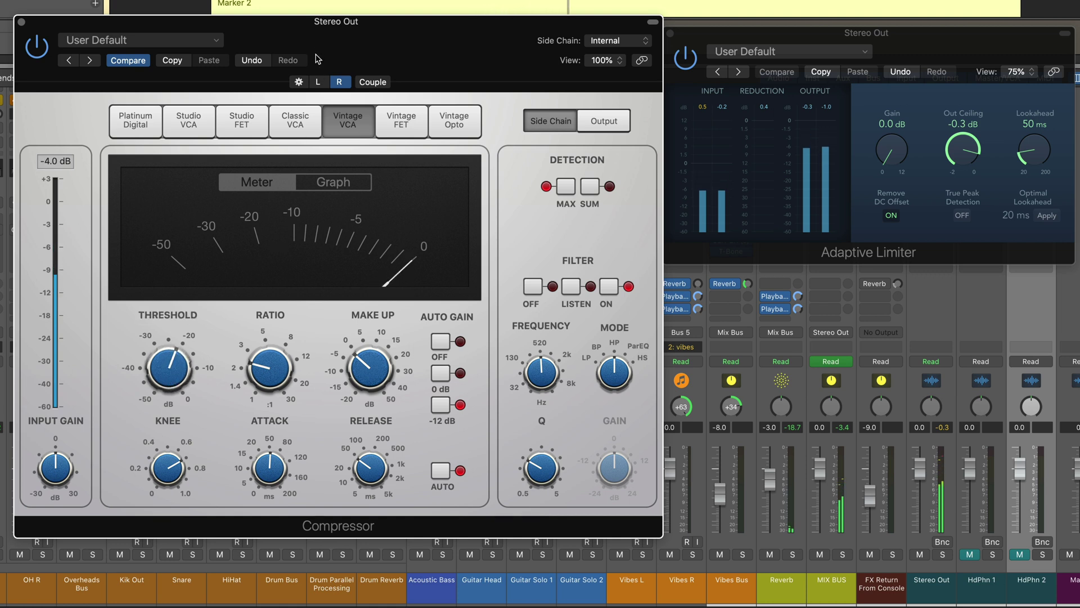
Lower the left channel's threshold and make-up gain, and set the right make-up to -4.0 dB
{"action": "left_click", "coordinate": [317, 82]}
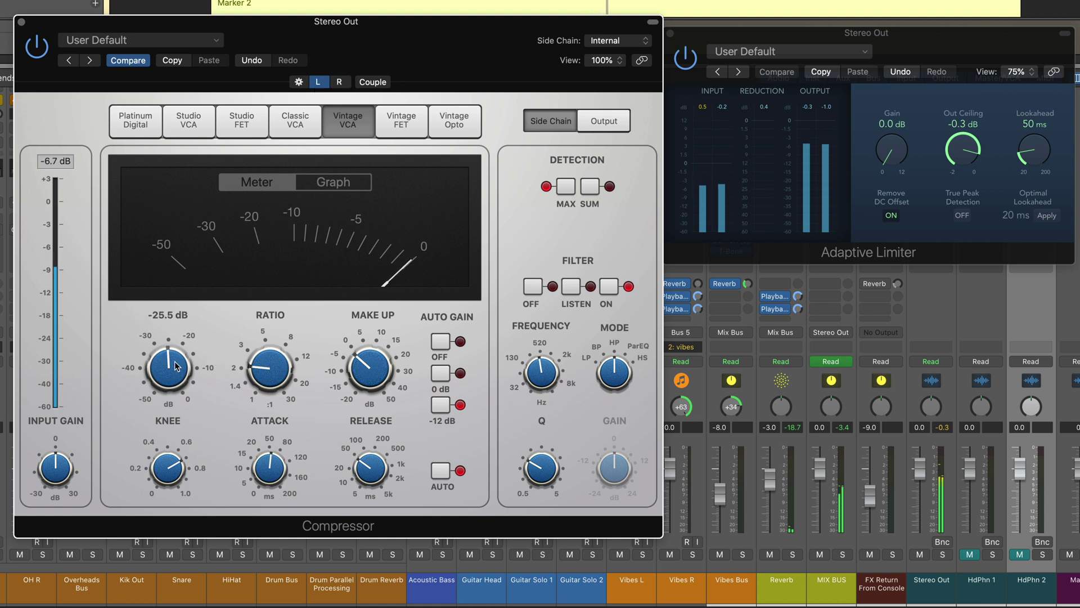
{"action": "left_click_drag", "start_coordinate": [169, 367], "coordinate": [169, 374]}
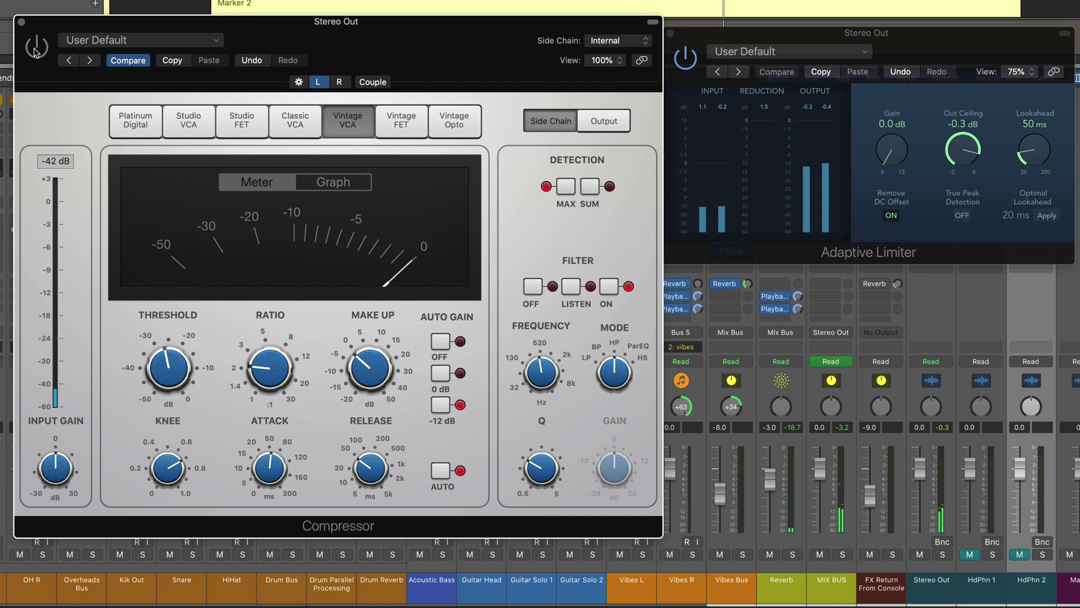
{"action": "left_click_drag", "start_coordinate": [370, 364], "coordinate": [372, 370]}
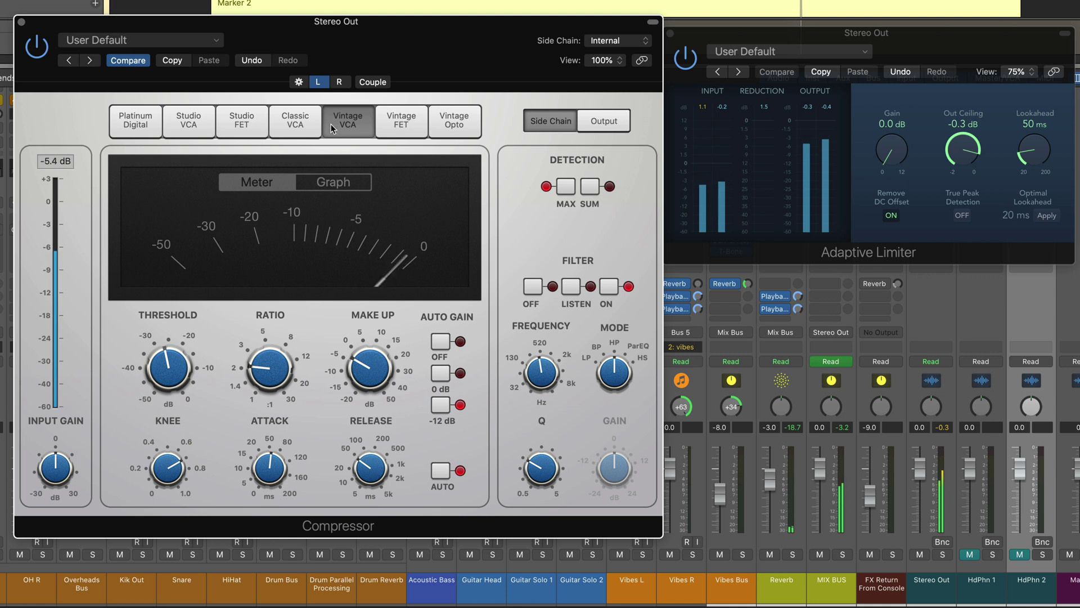
{"action": "left_click", "coordinate": [339, 81]}
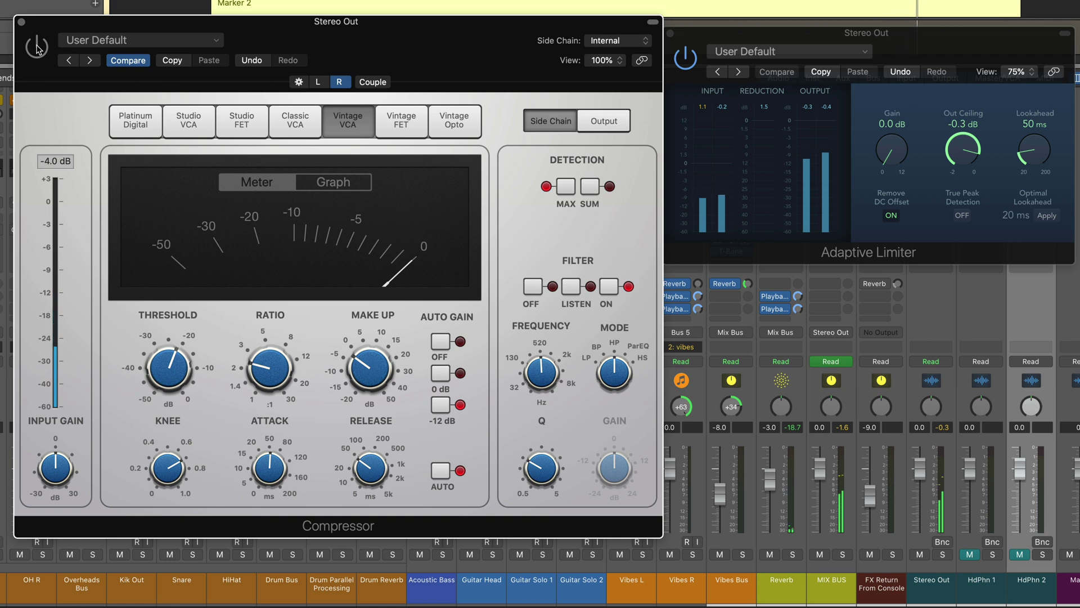
{"action": "left_click_drag", "start_coordinate": [360, 369], "coordinate": [358, 373]}
{"action": "left_click", "coordinate": [319, 82]}
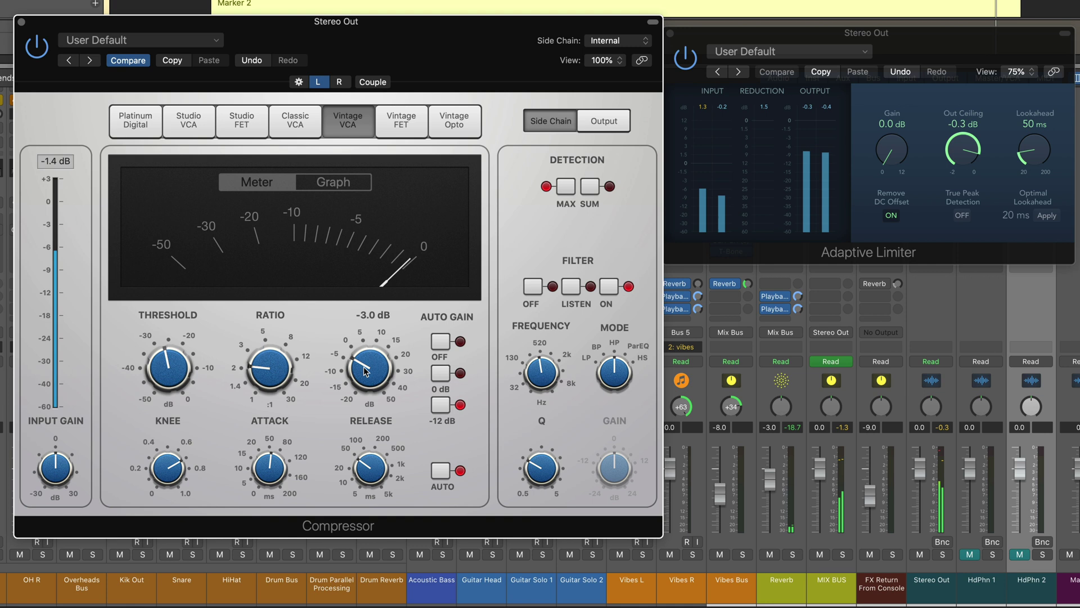
Change the Stereo popup to Mid/Side, check the Side and Mid channels, and play
{"action": "left_click", "coordinate": [299, 81]}
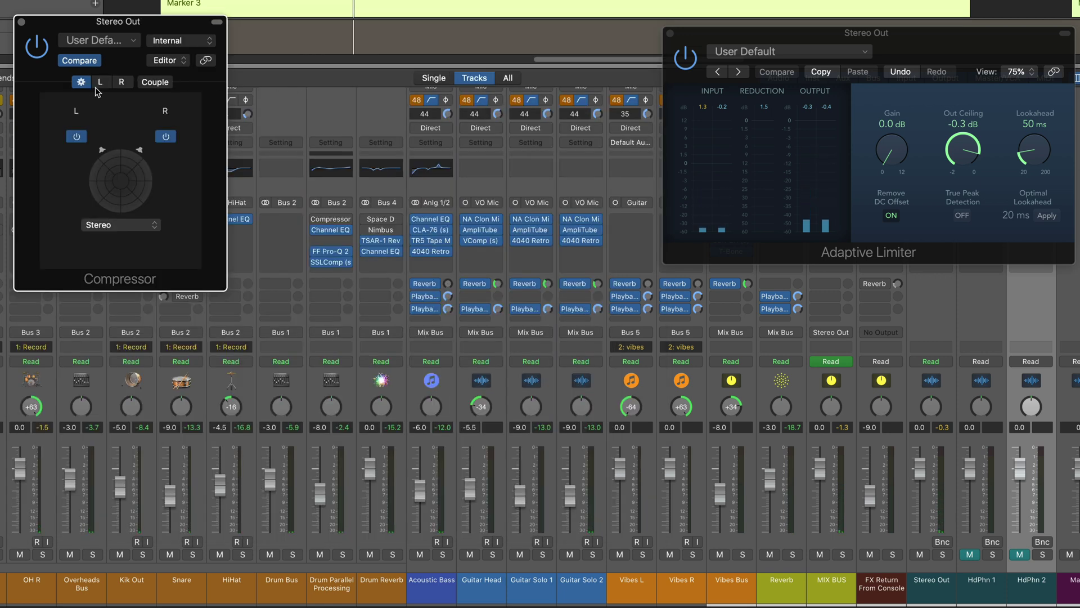
{"action": "left_click", "coordinate": [115, 231]}
{"action": "left_click", "coordinate": [117, 243]}
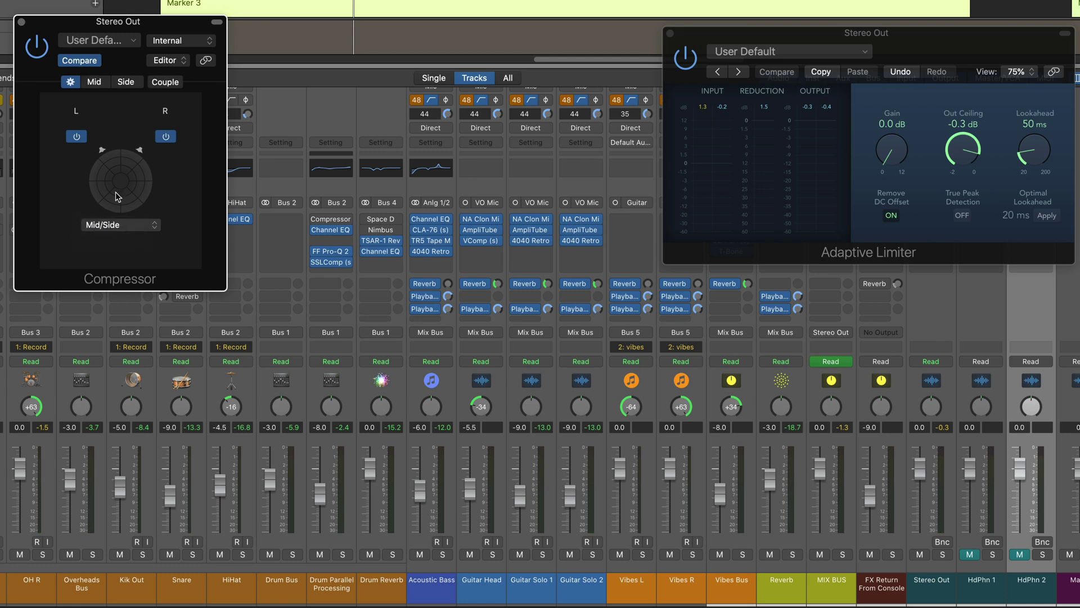
{"action": "left_click", "coordinate": [96, 82]}
{"action": "left_click", "coordinate": [344, 82]}
{"action": "left_click", "coordinate": [328, 82]}
{"action": "key", "text": "space"}
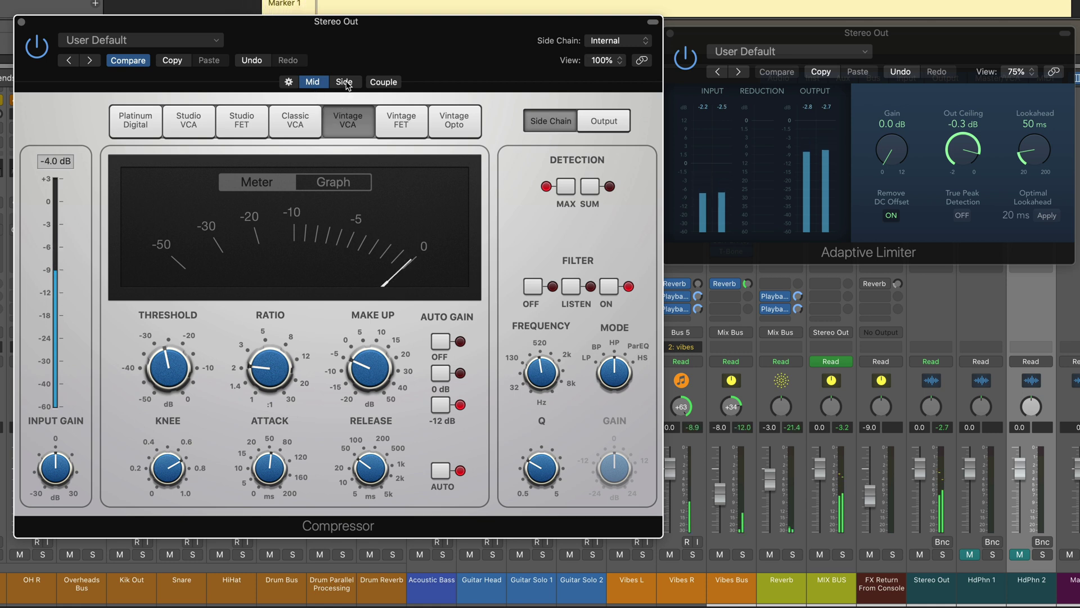
Raise the Side channel's make-up gain to -4.5 dB
{"action": "left_click", "coordinate": [345, 83]}
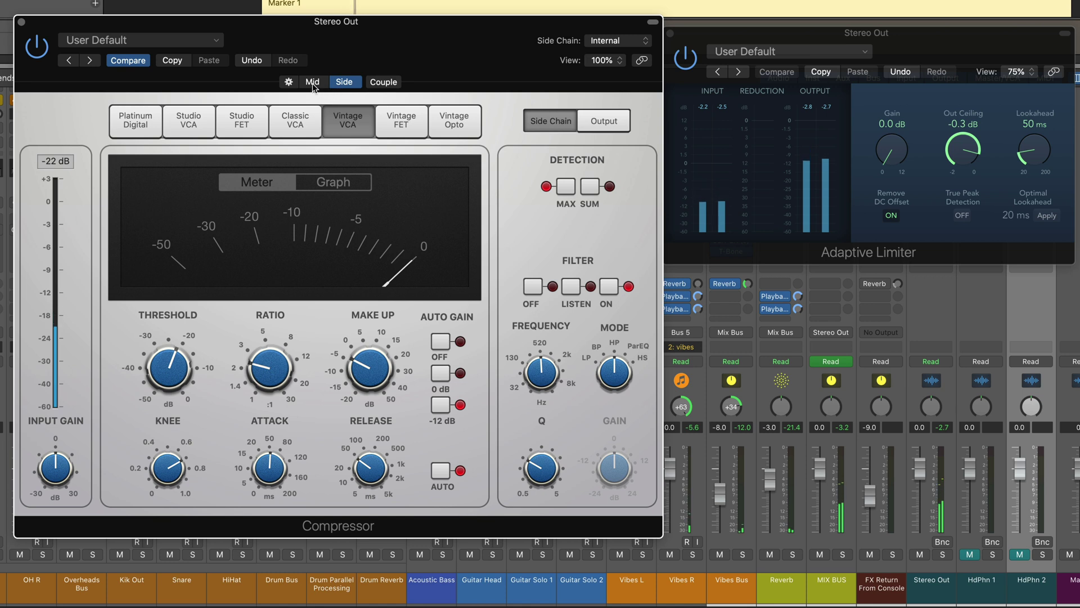
{"action": "mouse_move", "coordinate": [179, 373]}
{"action": "mouse_move", "coordinate": [59, 467]}
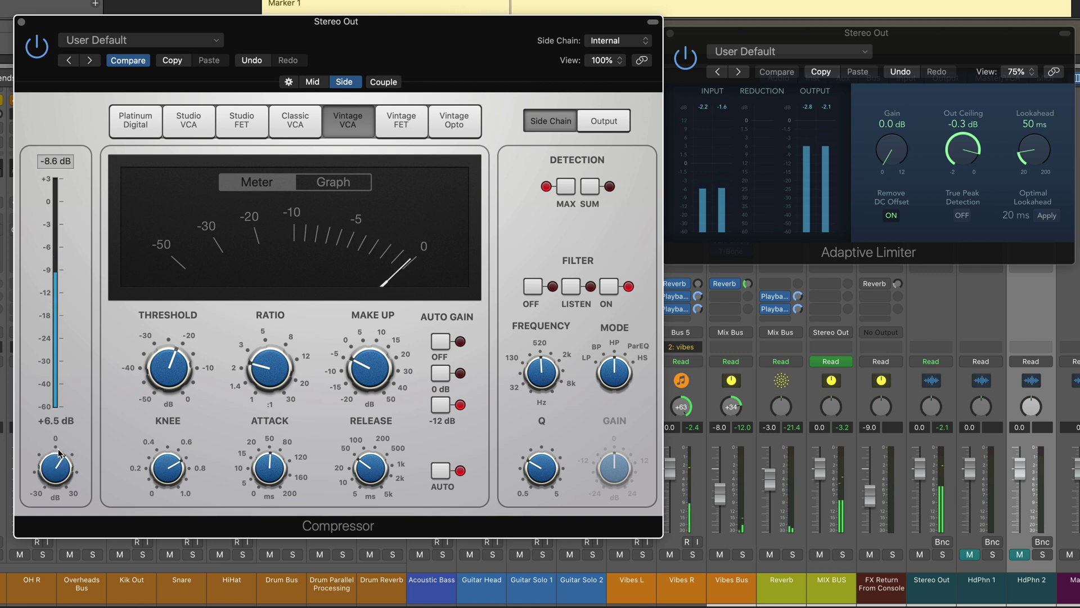
{"action": "mouse_move", "coordinate": [361, 376]}
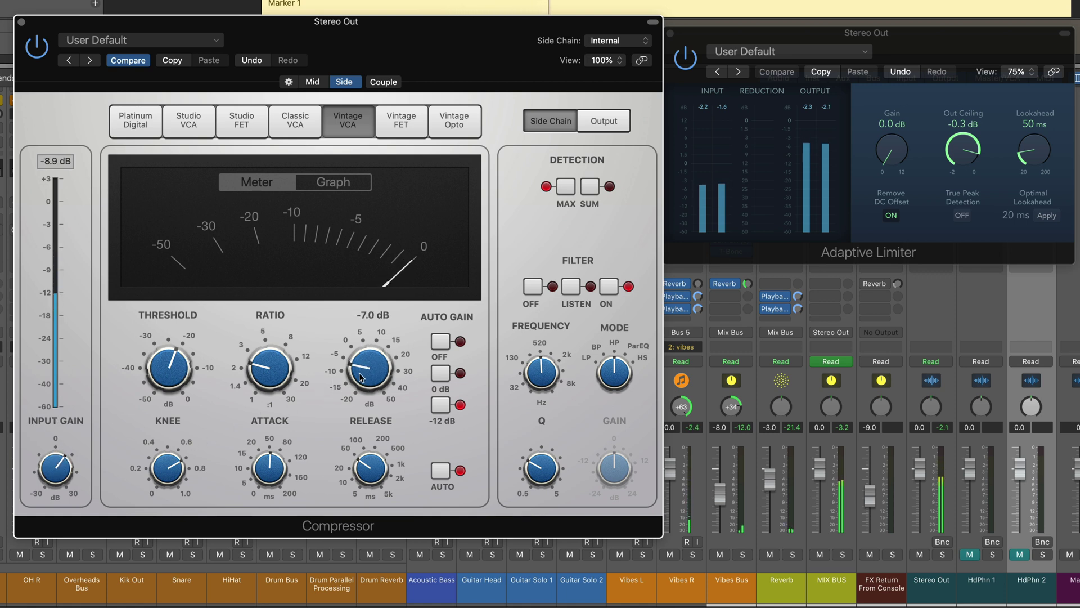
{"action": "left_click_drag", "start_coordinate": [361, 376], "coordinate": [363, 370]}
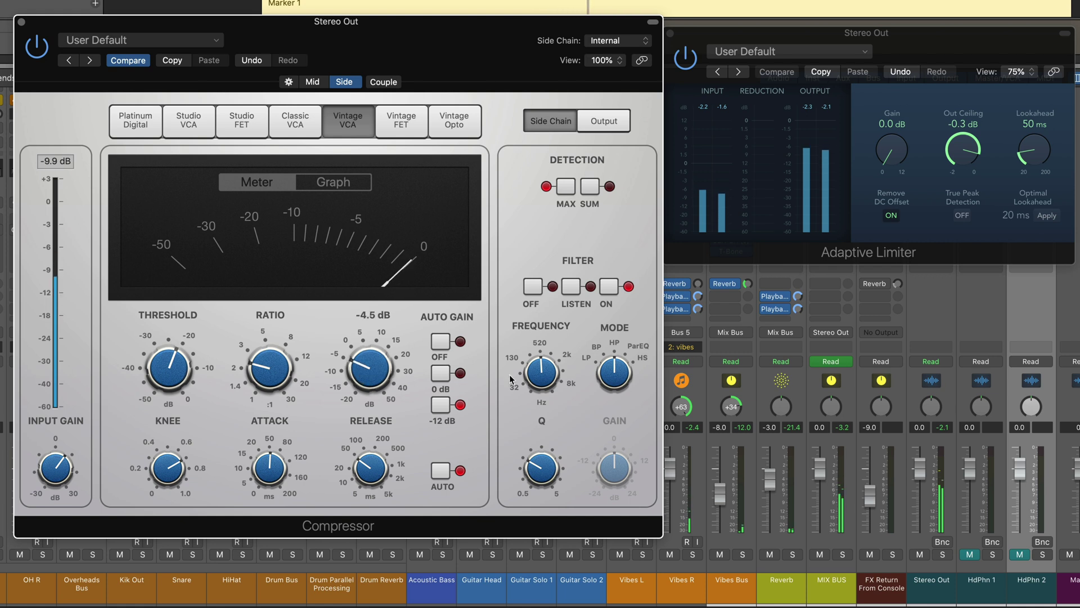
View the limiter, distortion and output gain section for both the Mid and Side channels
{"action": "left_click", "coordinate": [605, 121]}
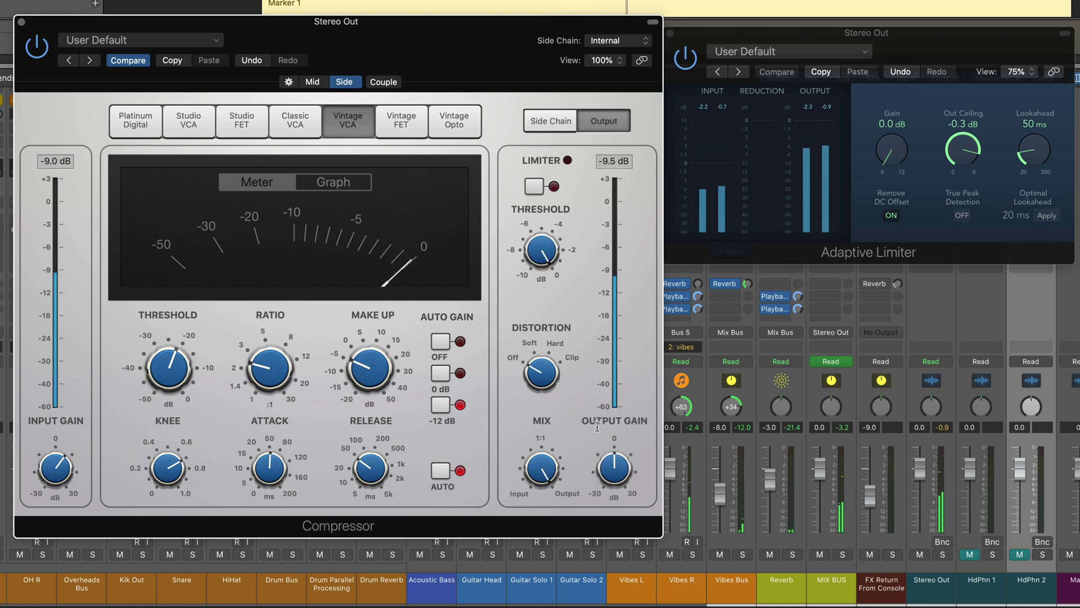
{"action": "mouse_move", "coordinate": [617, 467]}
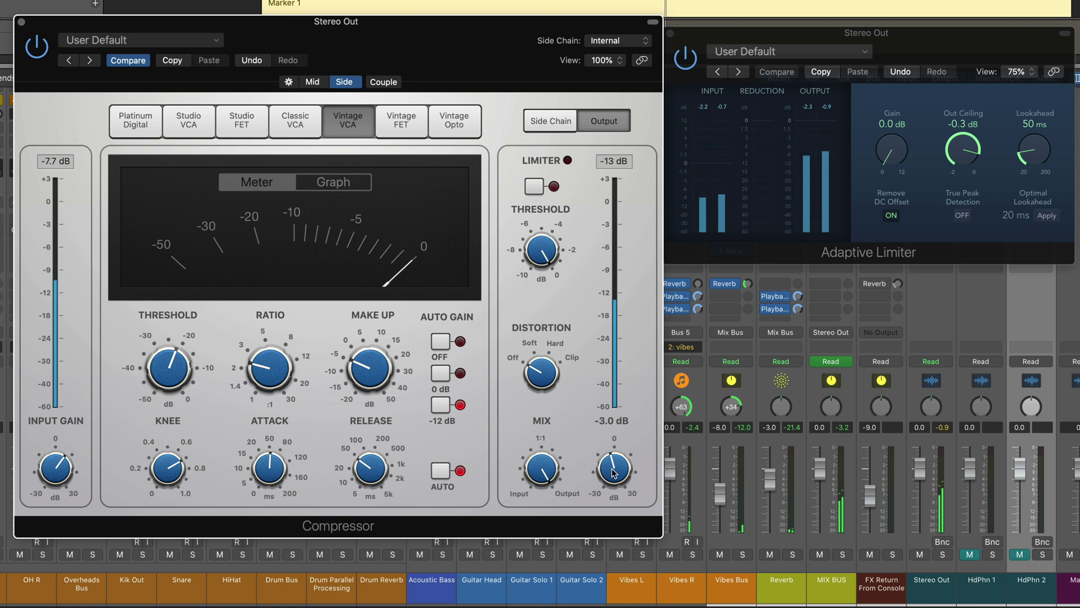
{"action": "left_click", "coordinate": [312, 83]}
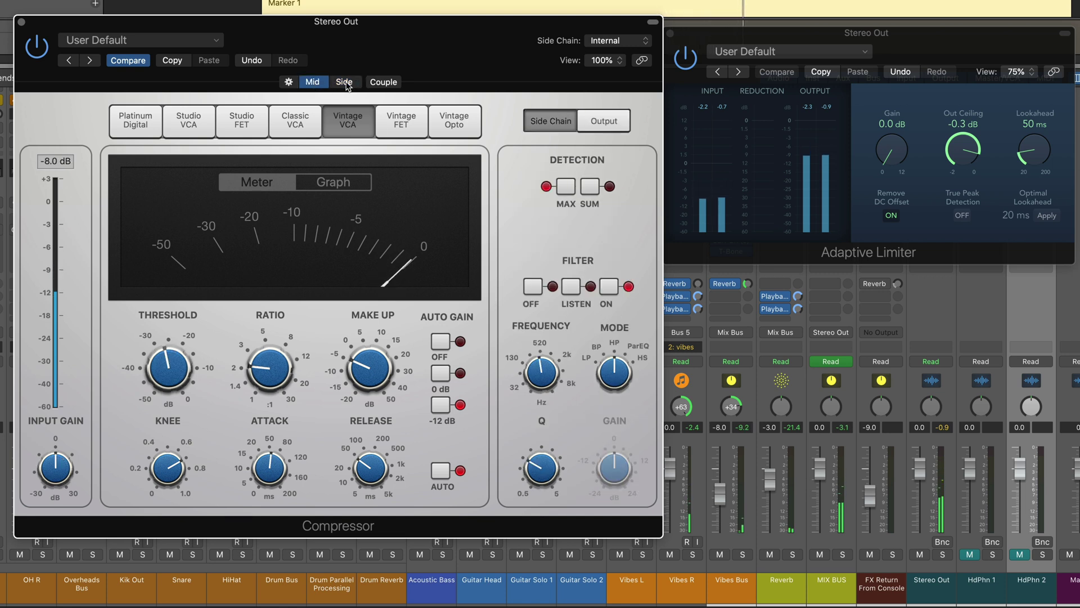
{"action": "left_click", "coordinate": [620, 122]}
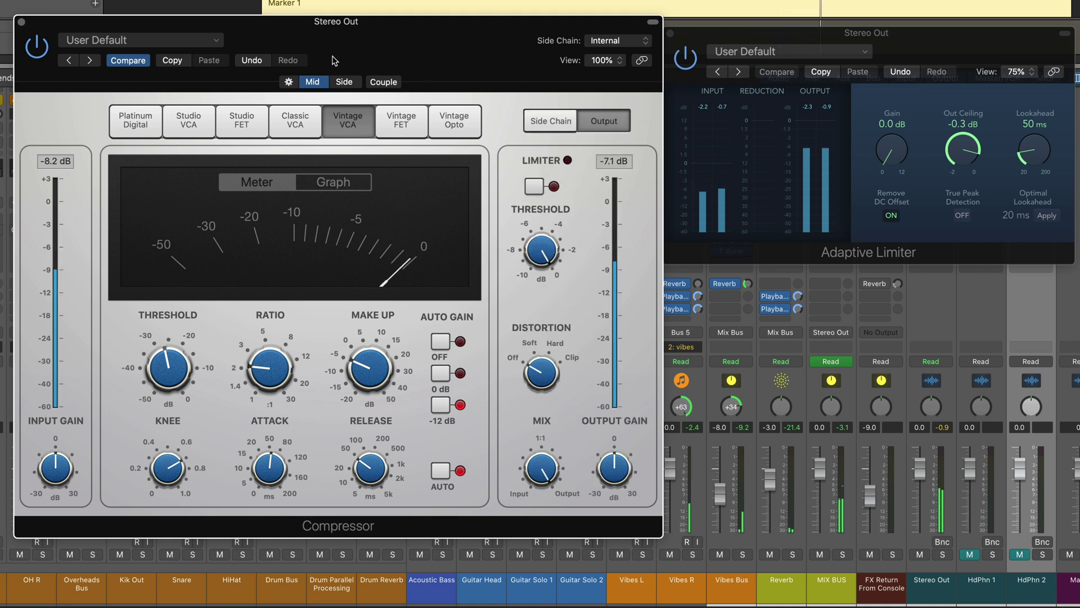
{"action": "left_click", "coordinate": [344, 82]}
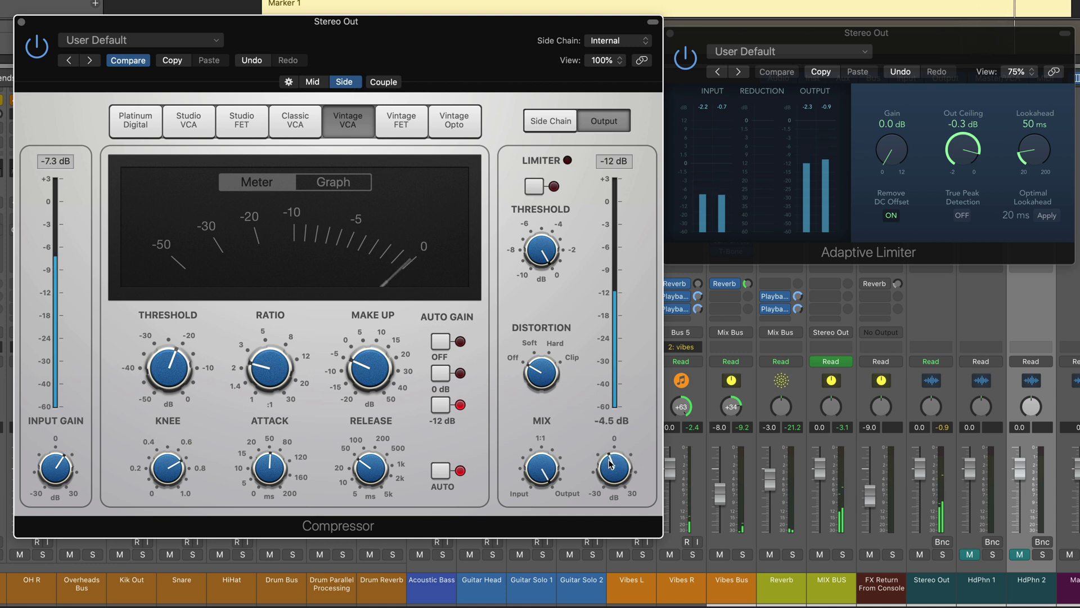
{"action": "left_click", "coordinate": [313, 82]}
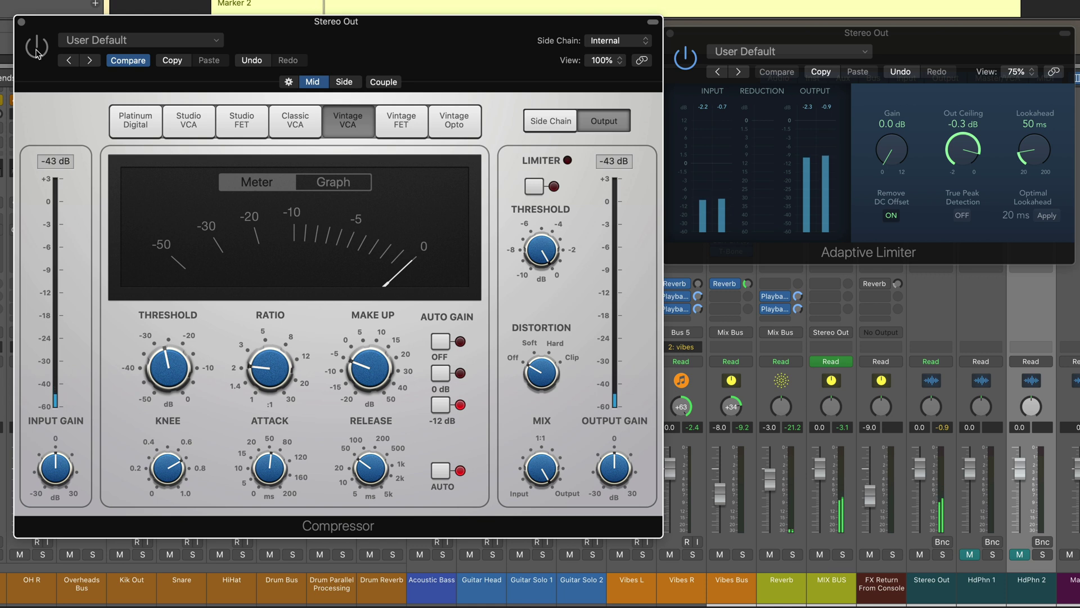
Show the compression graph and lower the Side channel threshold to -27.0 dB
{"action": "left_click", "coordinate": [347, 184]}
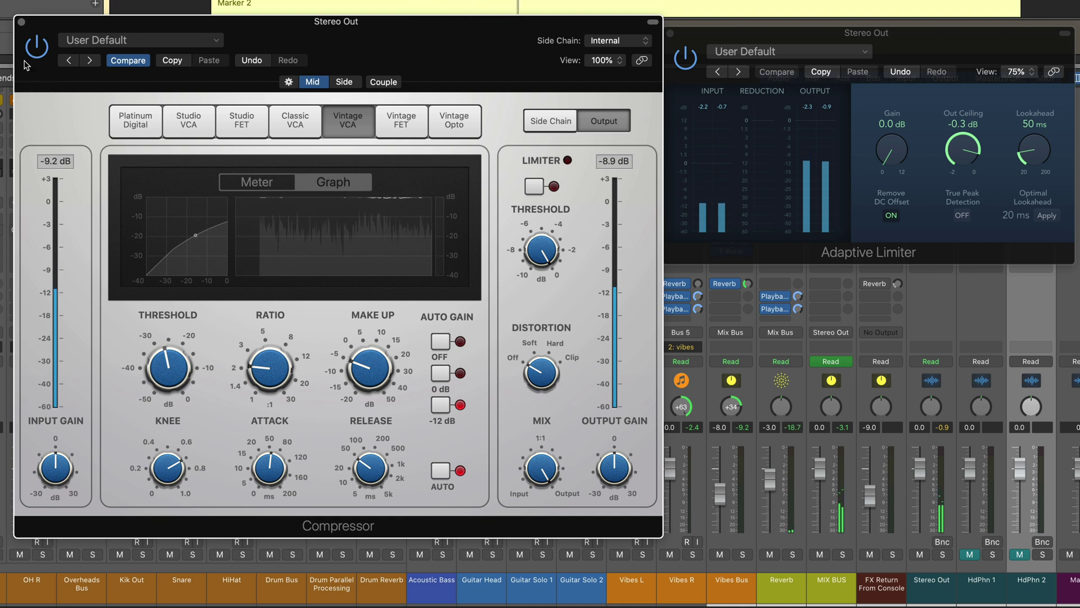
{"action": "left_click", "coordinate": [345, 82]}
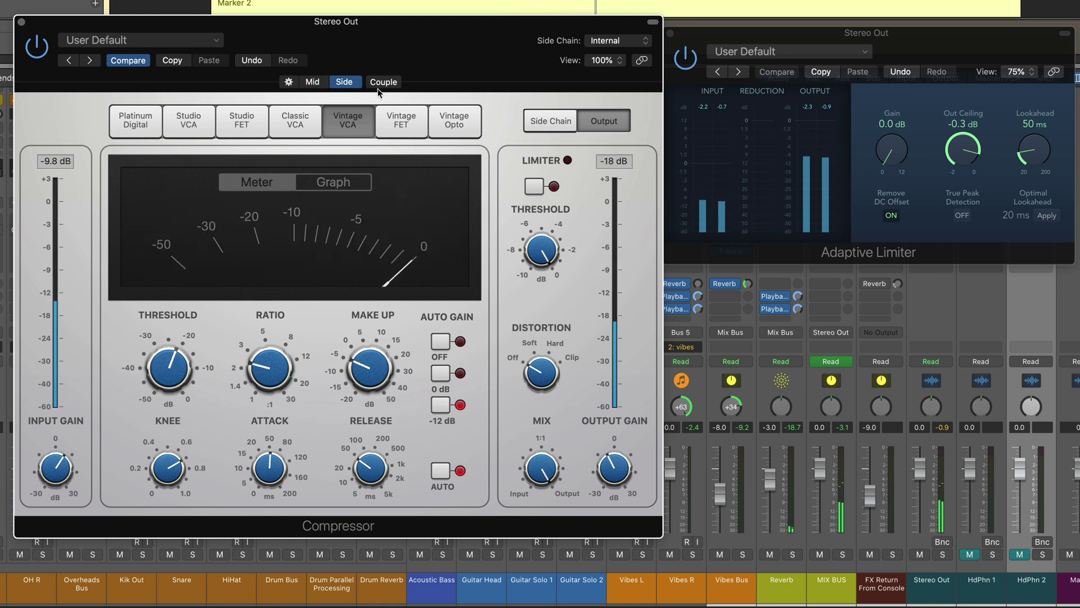
{"action": "left_click", "coordinate": [355, 184]}
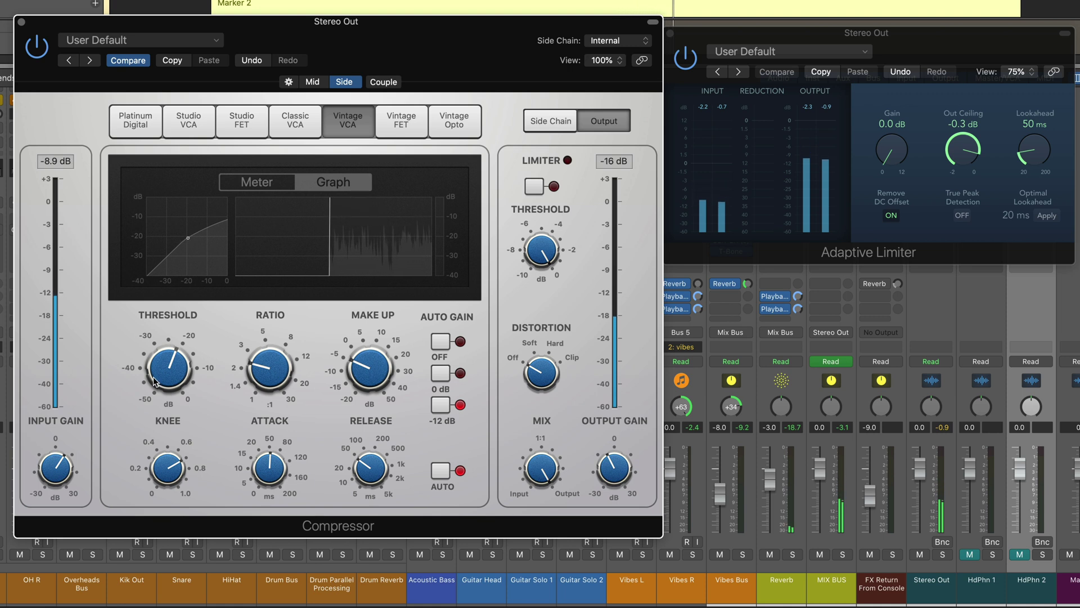
{"action": "mouse_move", "coordinate": [151, 388]}
{"action": "left_click_drag", "start_coordinate": [163, 373], "coordinate": [161, 381]}
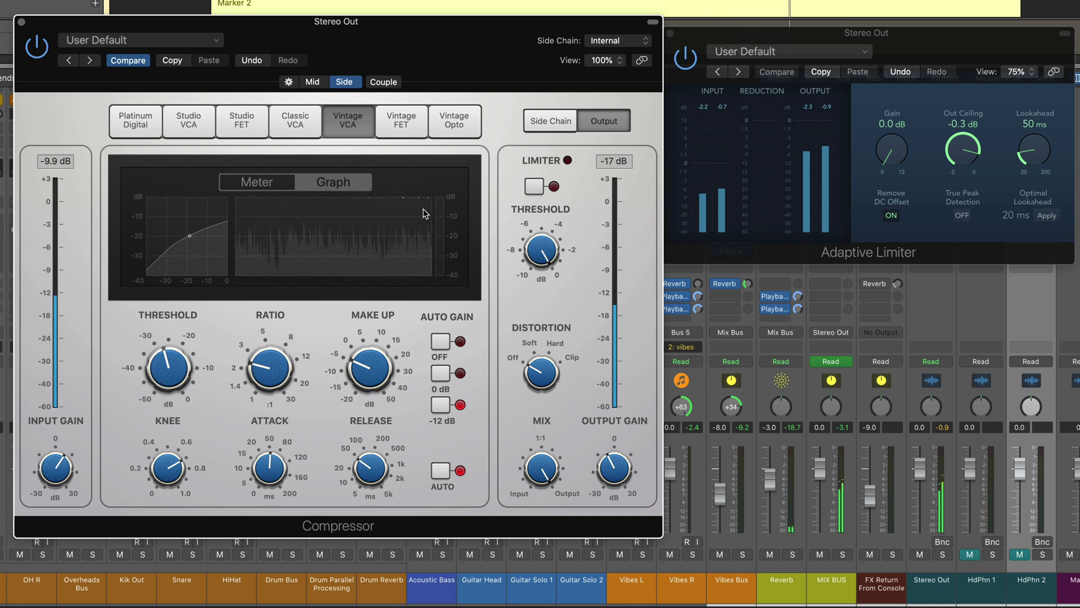
Set the Mid threshold to -28.0 dB, A/B the bypass, and trim Mid output gain to -1.0 dB
{"action": "left_click", "coordinate": [312, 82]}
{"action": "left_click_drag", "start_coordinate": [163, 371], "coordinate": [163, 374]}
{"action": "left_click", "coordinate": [41, 50]}
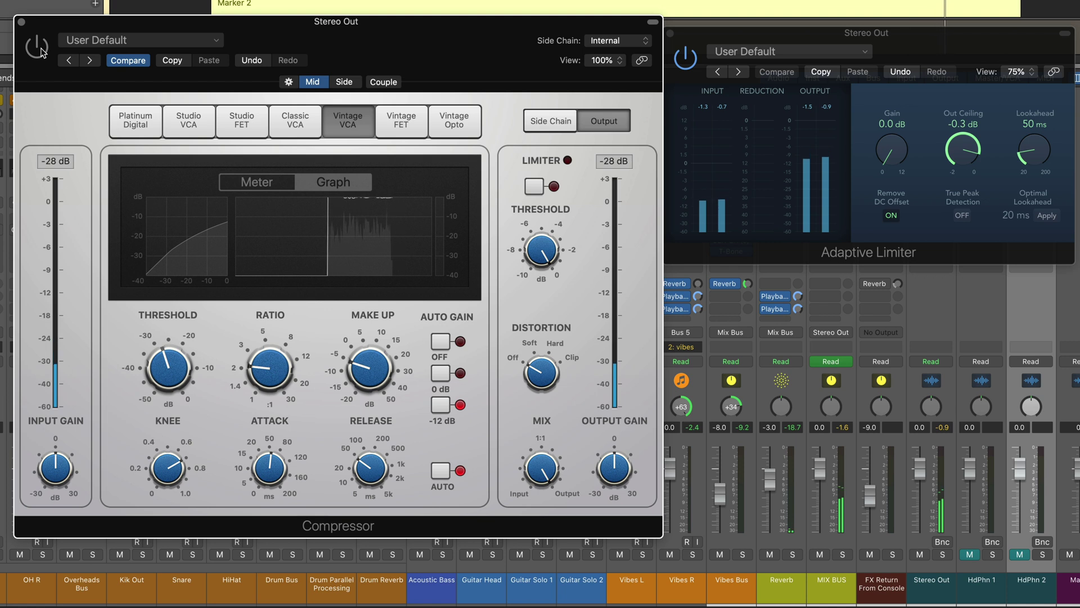
{"action": "left_click", "coordinate": [41, 49]}
{"action": "left_click_drag", "start_coordinate": [614, 464], "coordinate": [613, 467]}
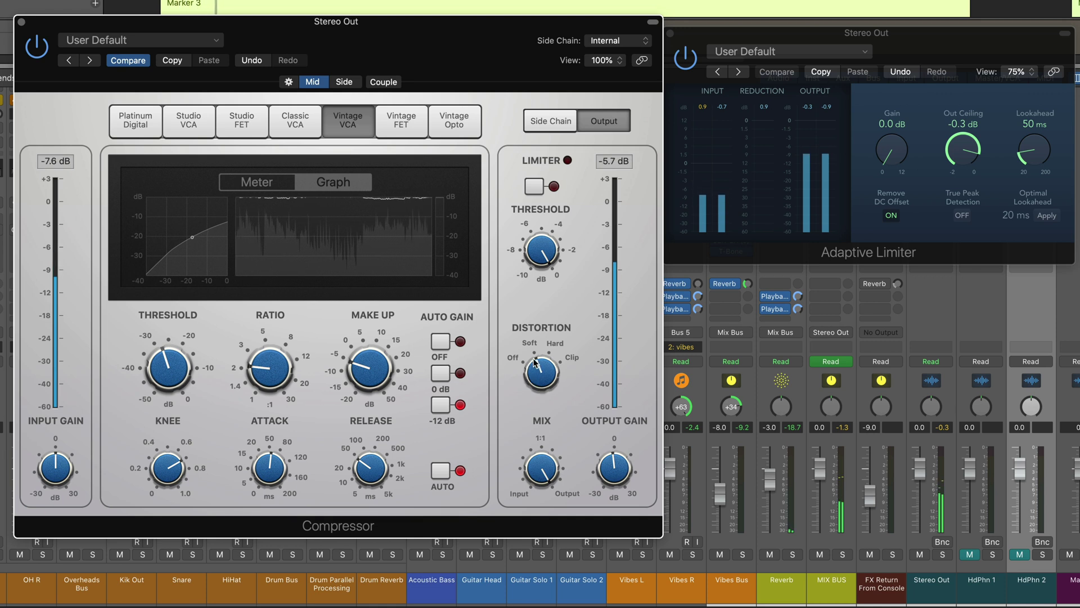
After a bypass comparison, set Mix to 63.5% on the Side channel and 67% on the Mid channel
{"action": "left_click", "coordinate": [344, 81]}
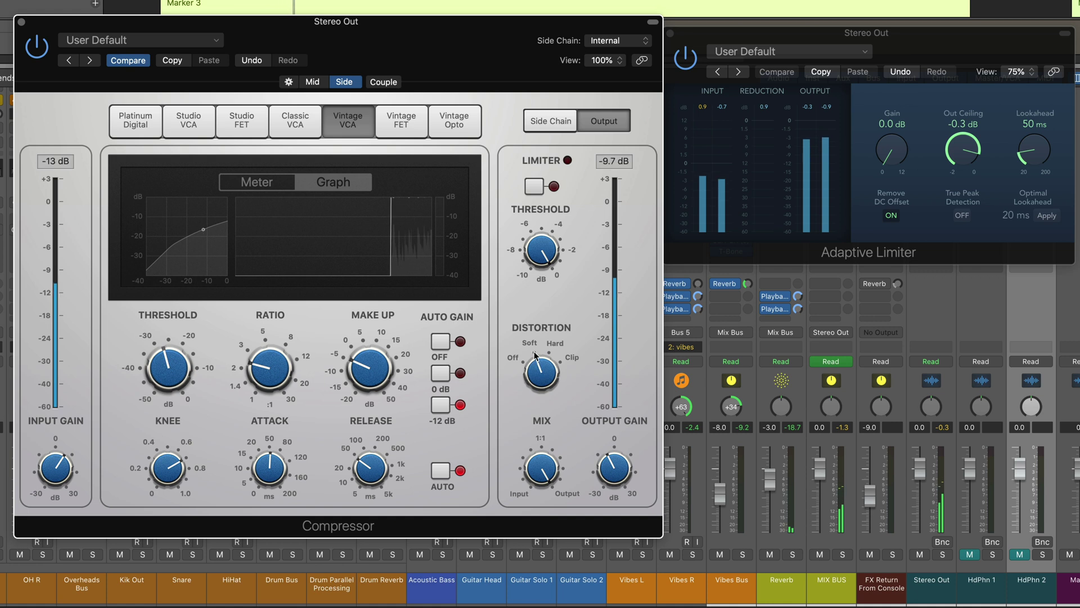
{"action": "left_click", "coordinate": [35, 45]}
{"action": "left_click", "coordinate": [38, 46]}
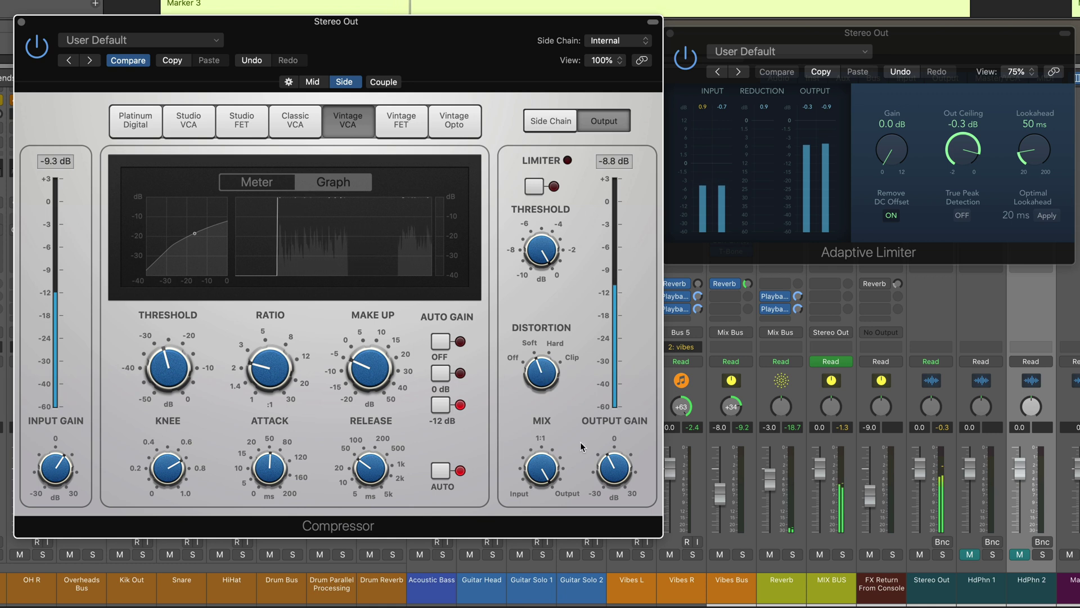
{"action": "mouse_move", "coordinate": [616, 470]}
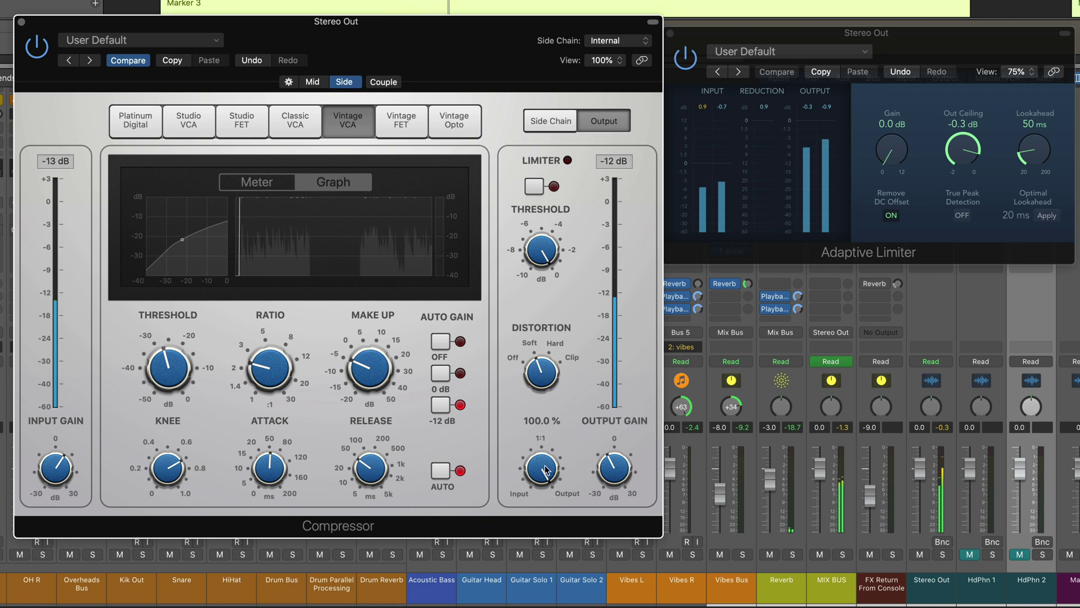
{"action": "left_click_drag", "start_coordinate": [542, 468], "coordinate": [530, 514]}
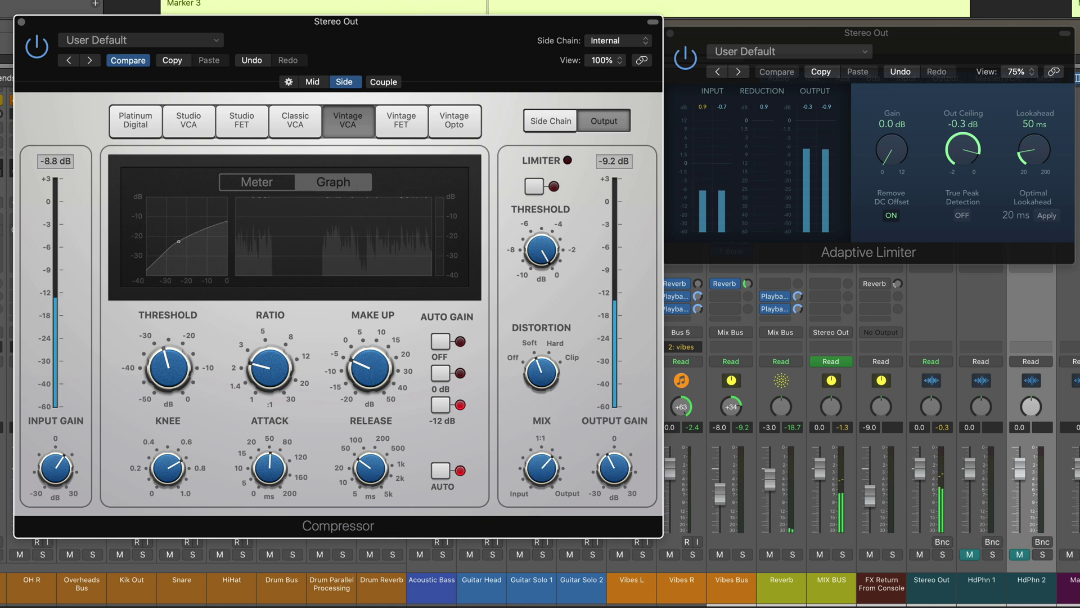
{"action": "left_click", "coordinate": [314, 83]}
{"action": "left_click_drag", "start_coordinate": [541, 469], "coordinate": [525, 502]}
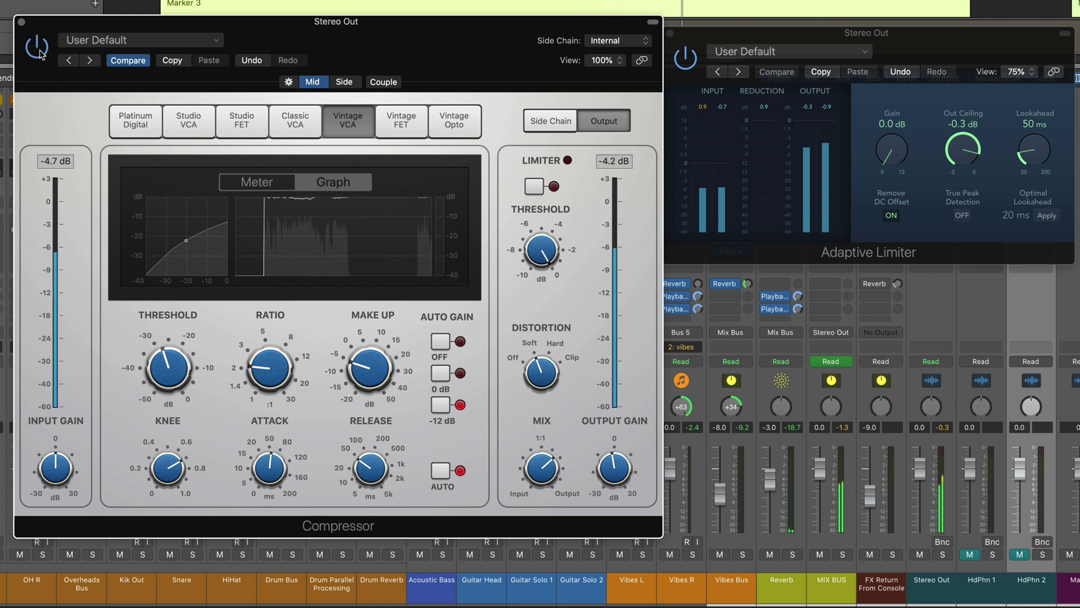
Switch the compressor display from the curve graph to the VU meter for the Side channel
{"action": "left_click", "coordinate": [284, 183]}
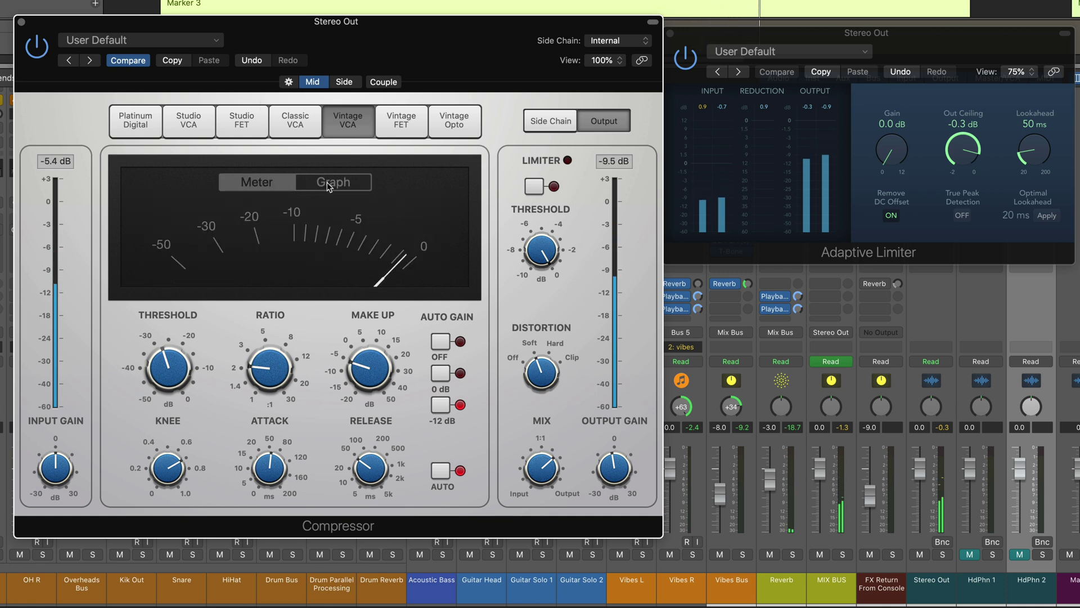
{"action": "left_click", "coordinate": [343, 81]}
{"action": "left_click", "coordinate": [267, 183]}
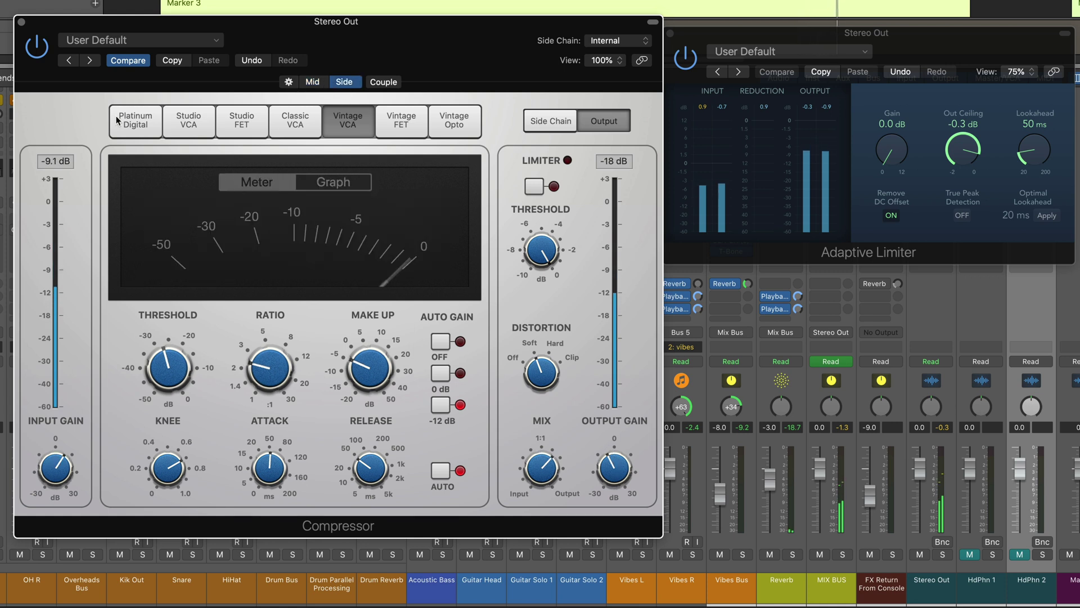